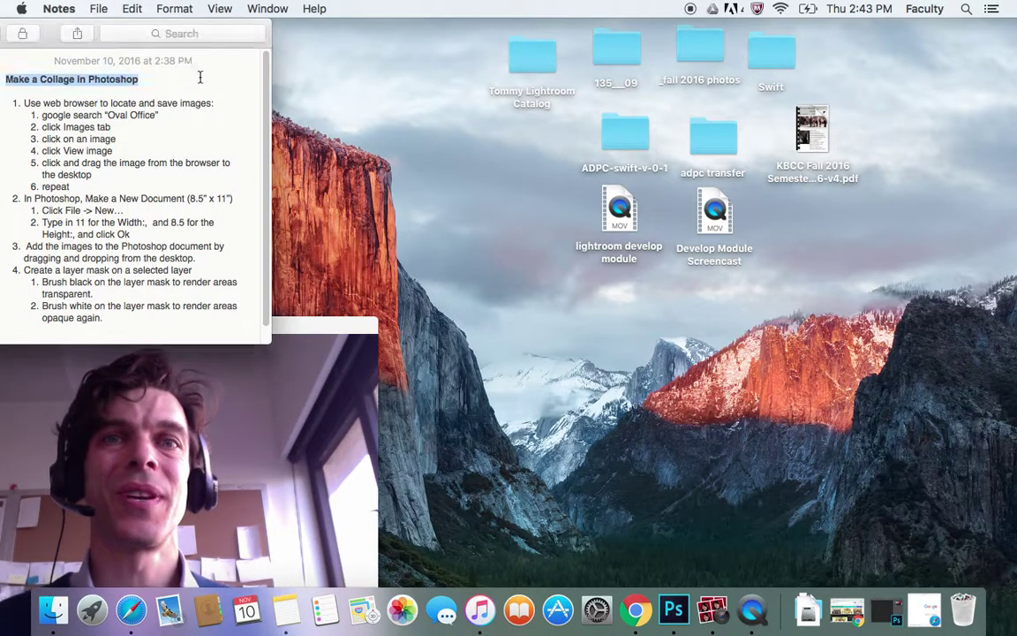
Highlight the notes' title and step 1, then open Safari beside the notes.
{"action": "left_click_drag", "start_coordinate": [140, 81], "coordinate": [4, 82]}
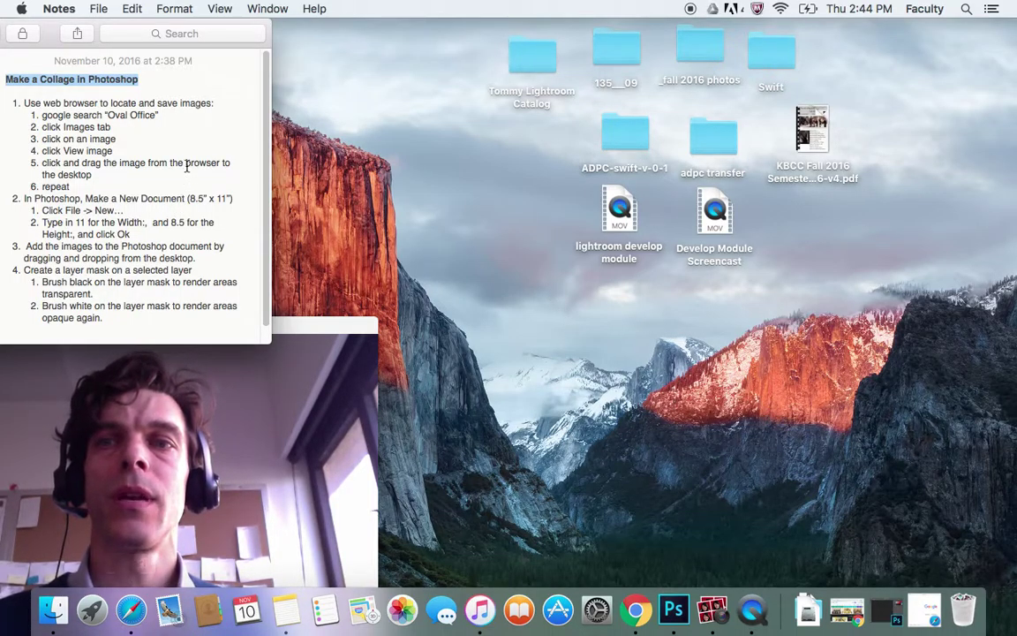
{"action": "left_click_drag", "start_coordinate": [217, 103], "coordinate": [30, 102]}
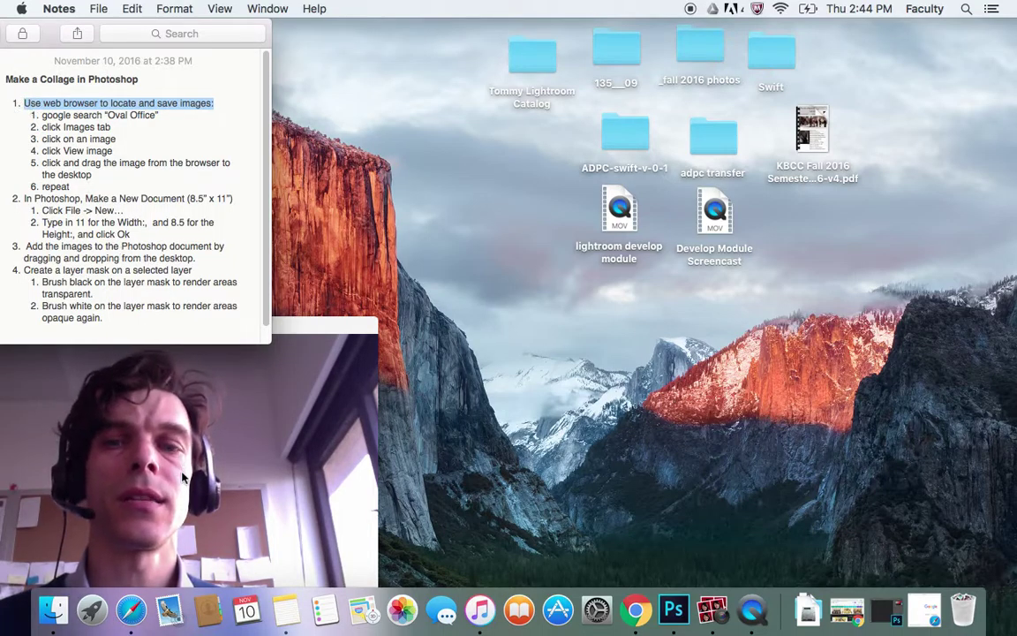
{"action": "left_click", "coordinate": [130, 610]}
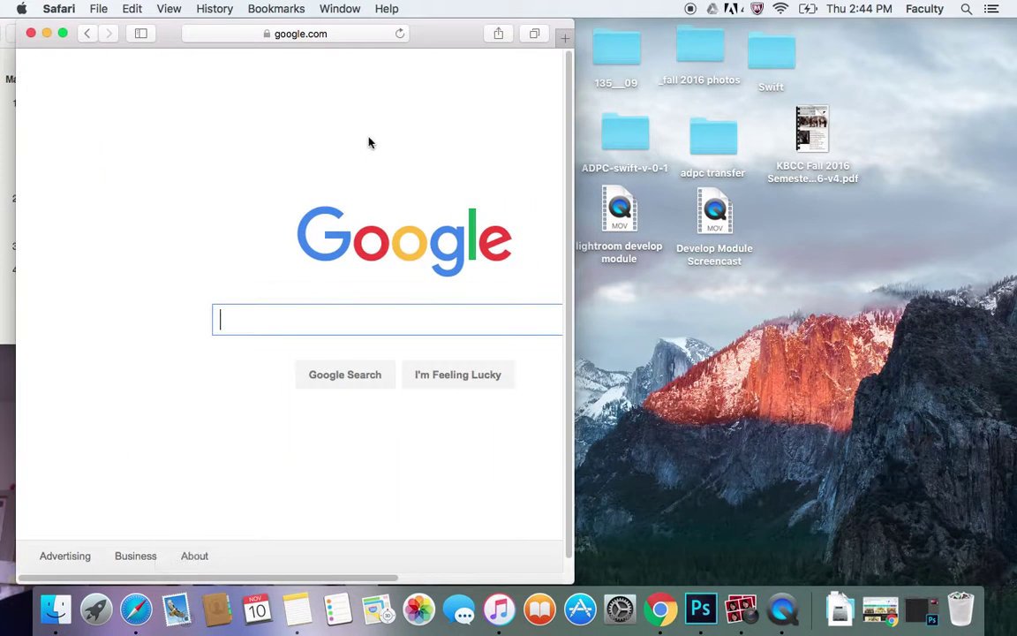
{"action": "left_click_drag", "start_coordinate": [459, 27], "coordinate": [700, 29]}
Enter 'Oval office' into Google's search box.
{"action": "left_click", "coordinate": [201, 95]}
{"action": "left_click", "coordinate": [576, 320]}
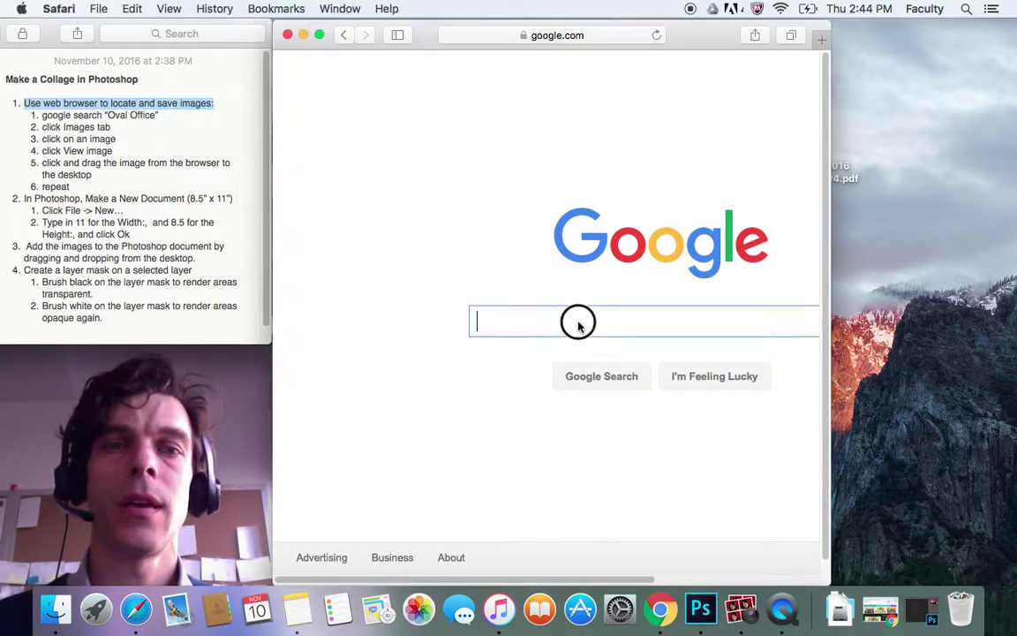
{"action": "type", "text": "Ov"}
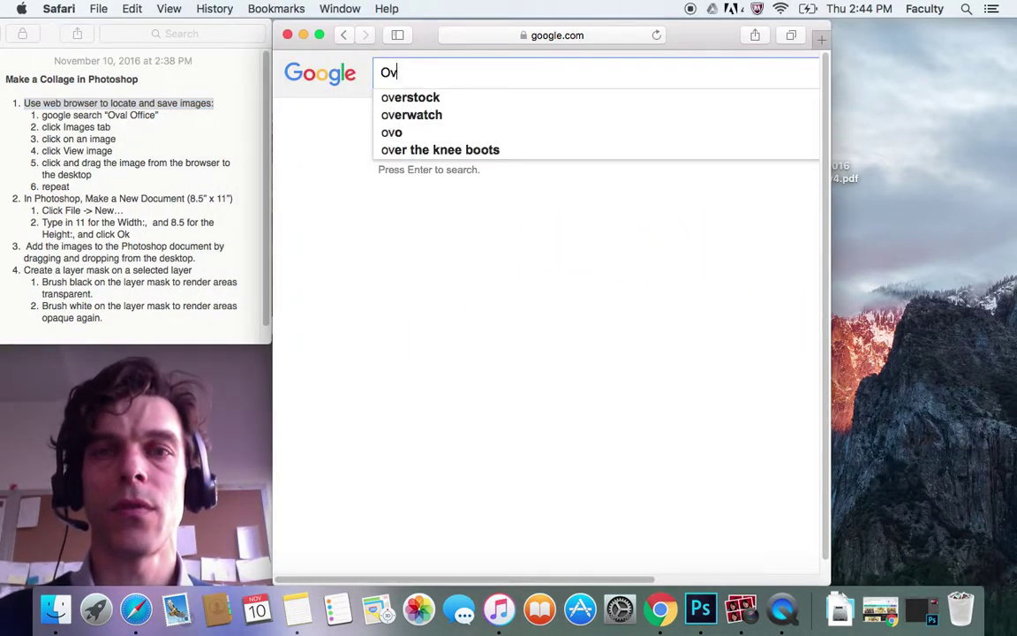
{"action": "type", "text": "al office"}
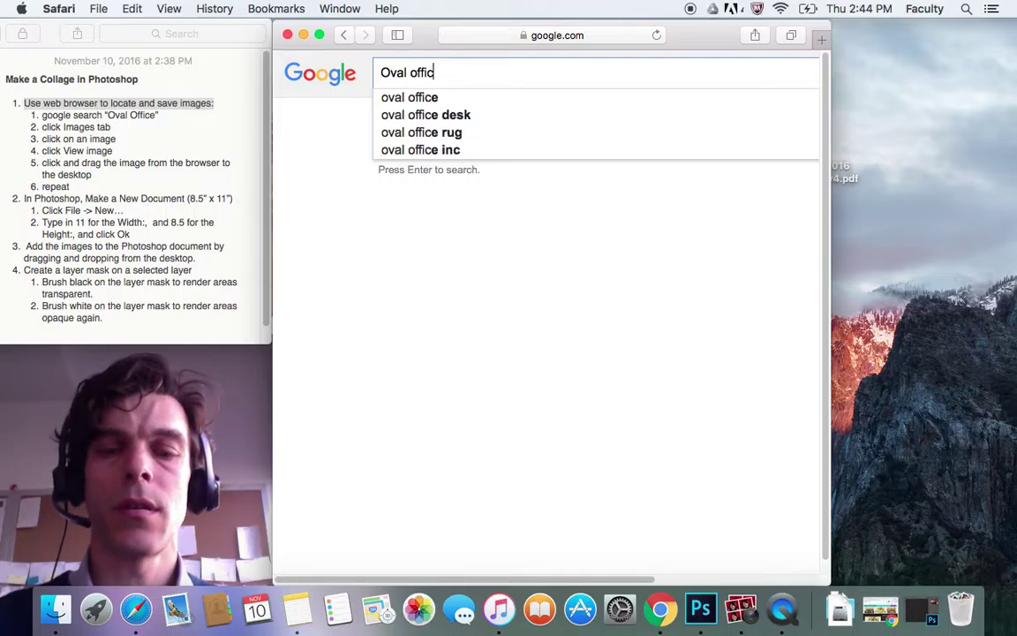
Highlight the notes' steps about searching for the Oval Office.
{"action": "left_click", "coordinate": [130, 114]}
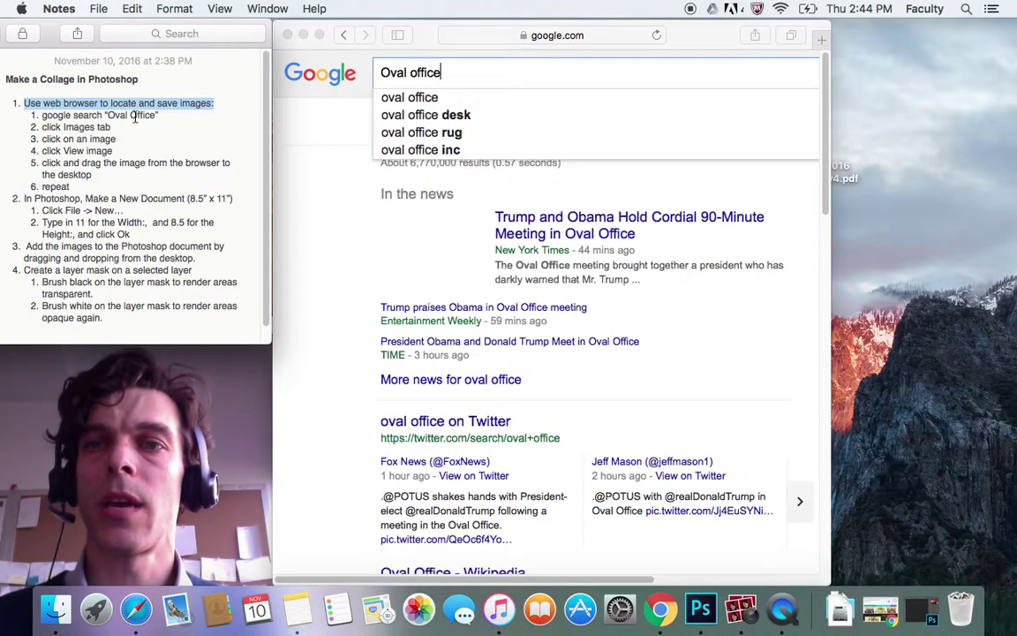
{"action": "left_click_drag", "start_coordinate": [158, 116], "coordinate": [41, 118]}
{"action": "left_click_drag", "start_coordinate": [111, 126], "coordinate": [40, 126]}
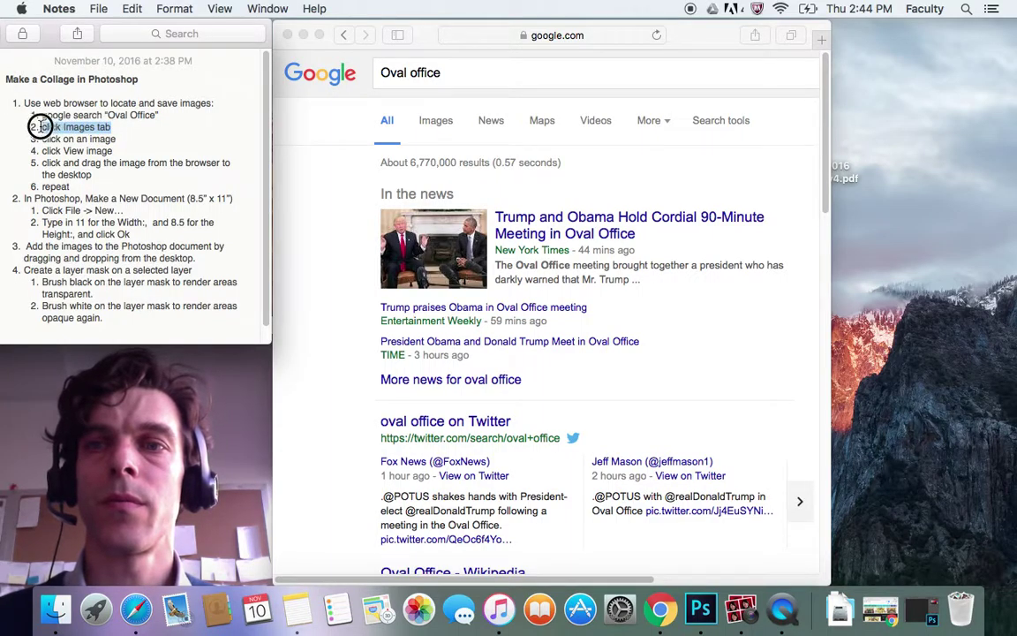
Show Google's image results for Oval office.
{"action": "left_click", "coordinate": [401, 118]}
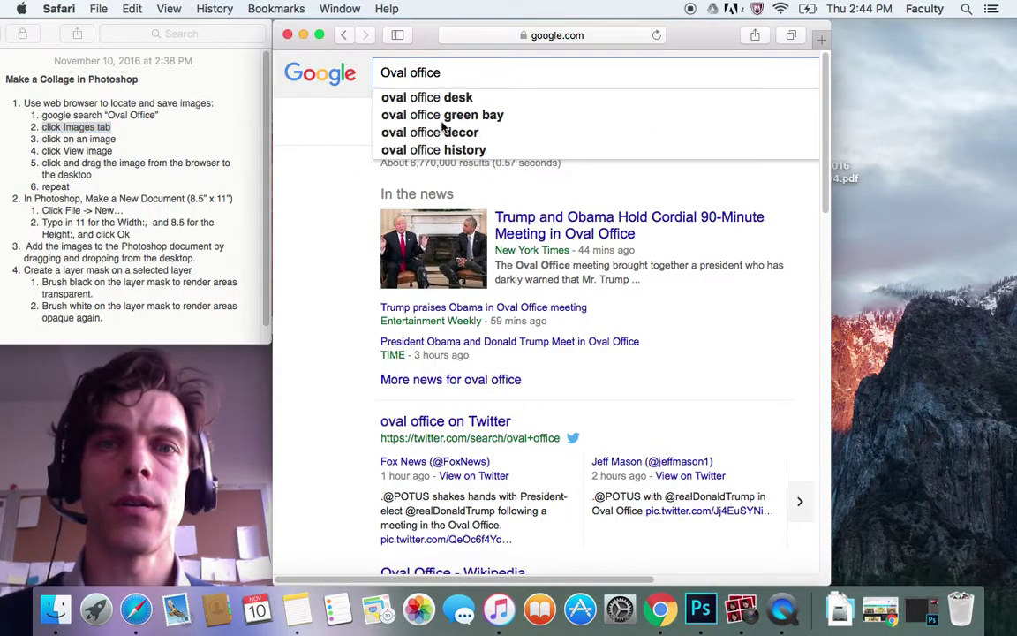
{"action": "left_click", "coordinate": [317, 123]}
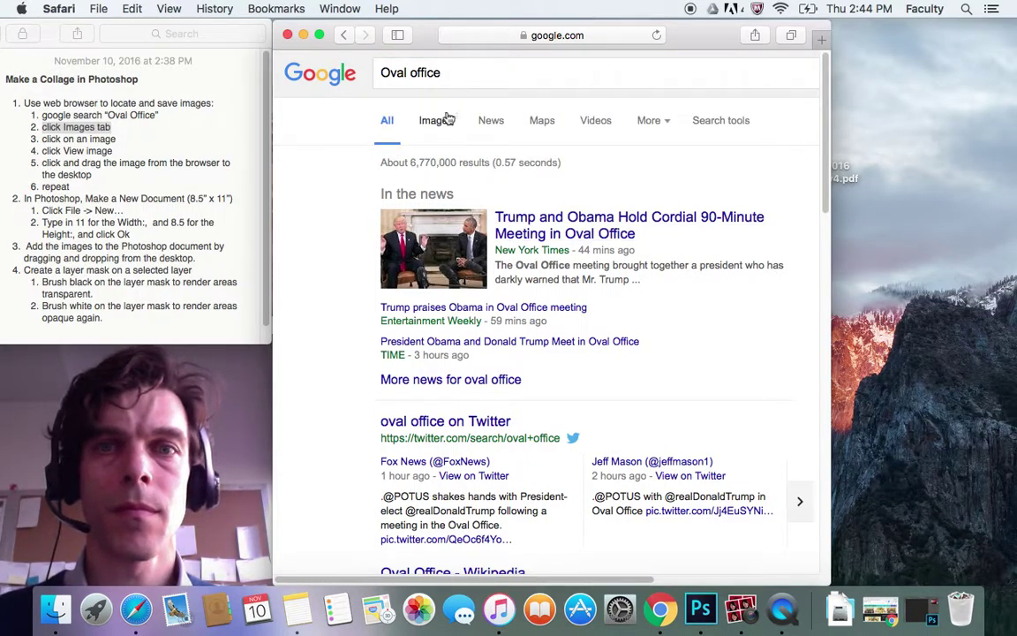
{"action": "left_click", "coordinate": [446, 121]}
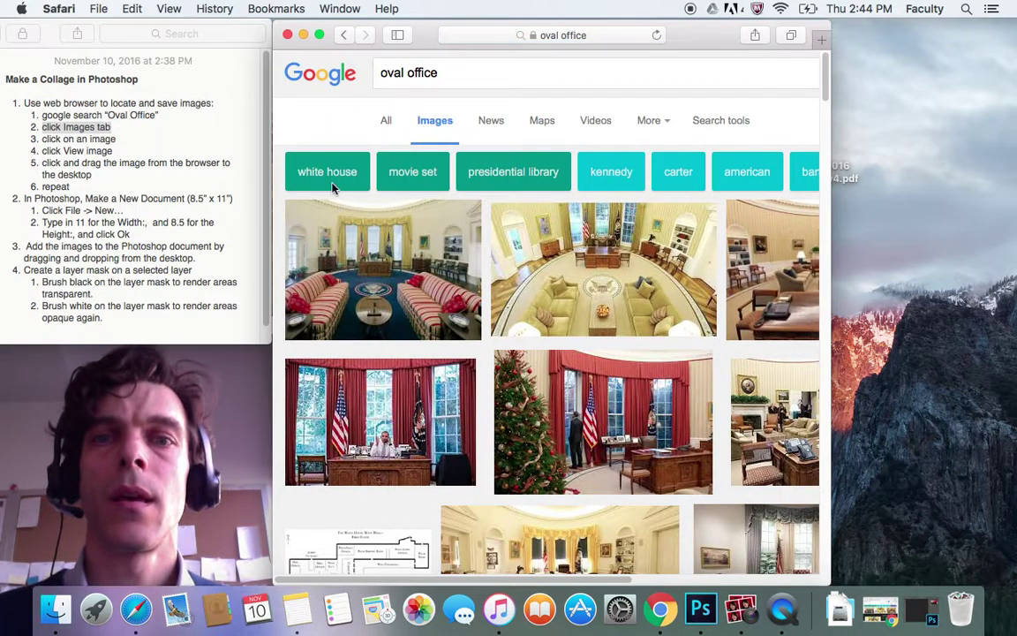
Preview the first Oval Office photo and highlight the notes' steps on choosing and viewing it.
{"action": "left_click", "coordinate": [420, 267]}
{"action": "left_click_drag", "start_coordinate": [118, 141], "coordinate": [46, 142]}
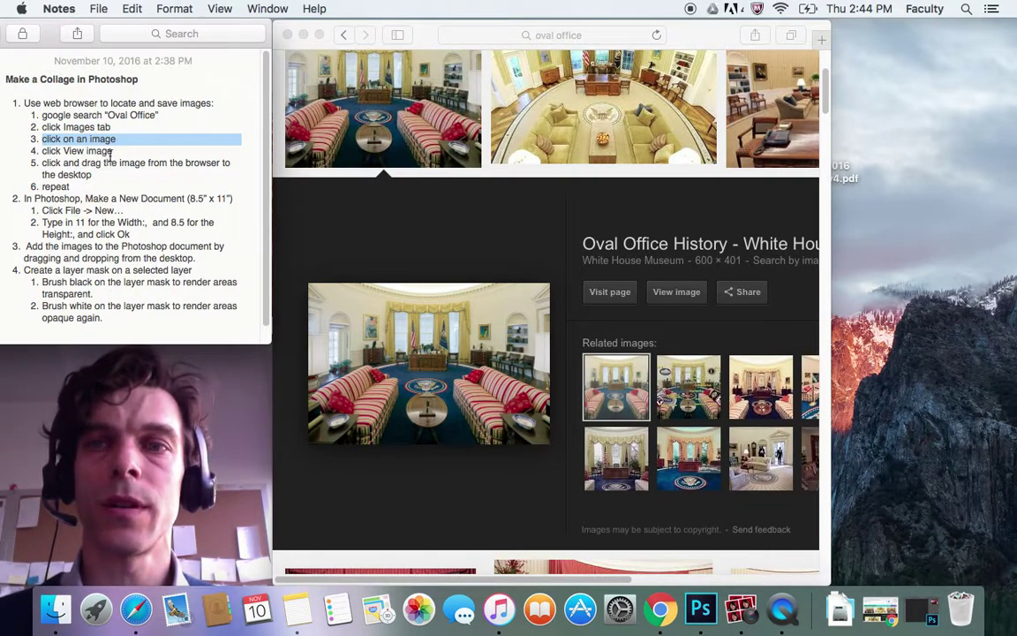
{"action": "left_click_drag", "start_coordinate": [109, 151], "coordinate": [39, 150]}
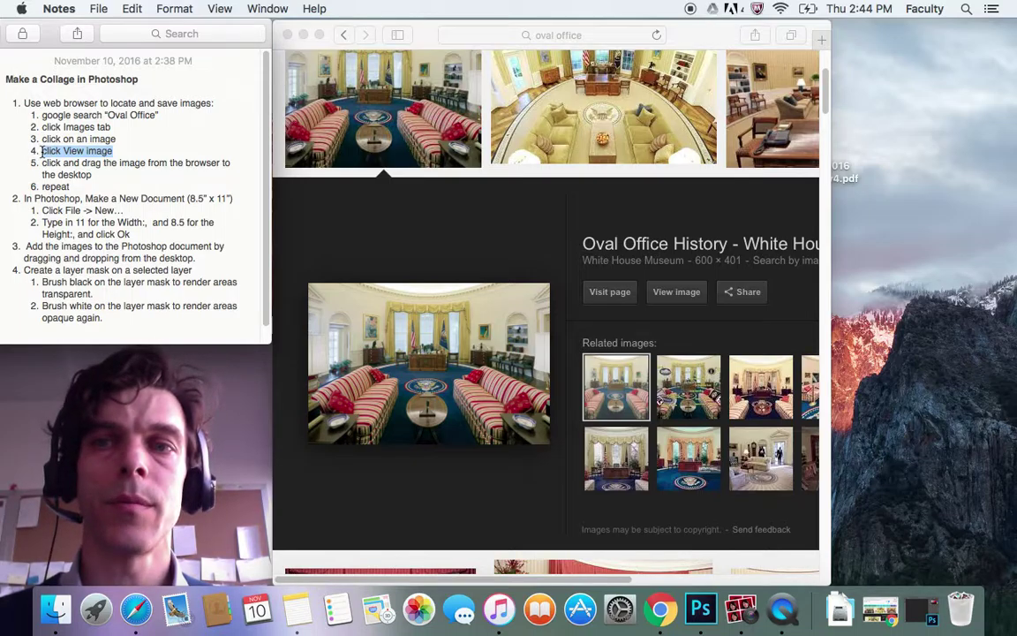
{"action": "left_click", "coordinate": [666, 303]}
Open the full-size Oval Office photo and drag it to the desktop as oval-office-c1996.jpg.
{"action": "left_click", "coordinate": [666, 304]}
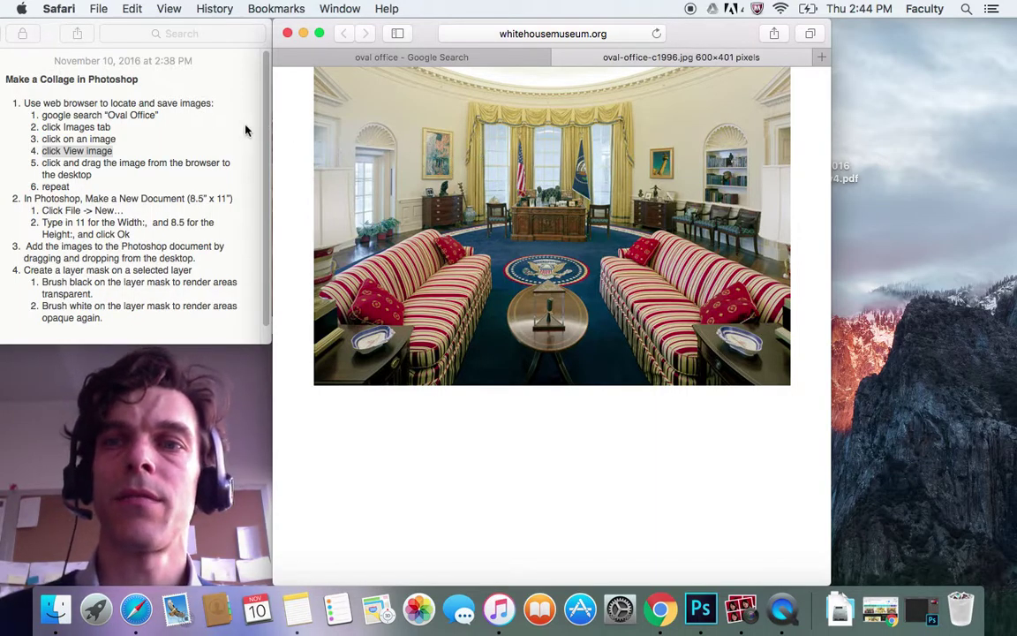
{"action": "left_click", "coordinate": [104, 176]}
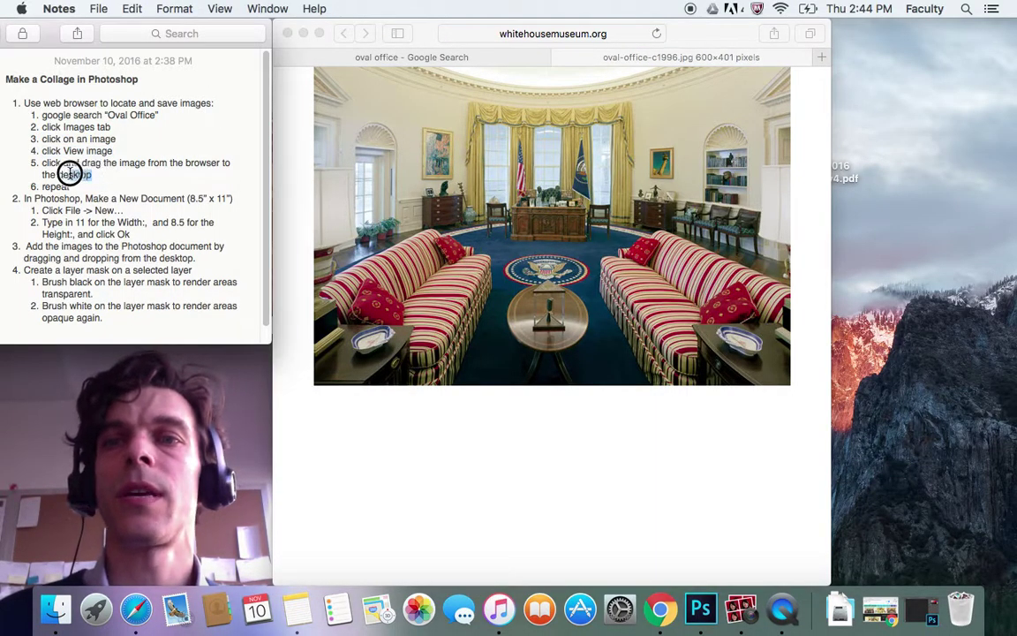
{"action": "triple_click", "coordinate": [38, 168]}
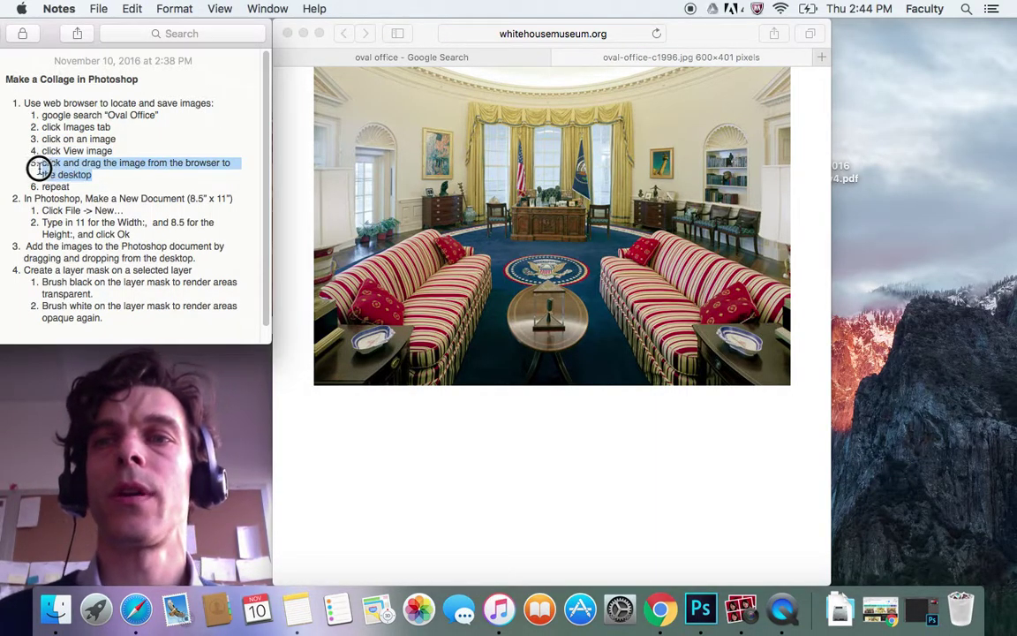
{"action": "left_click", "coordinate": [528, 197]}
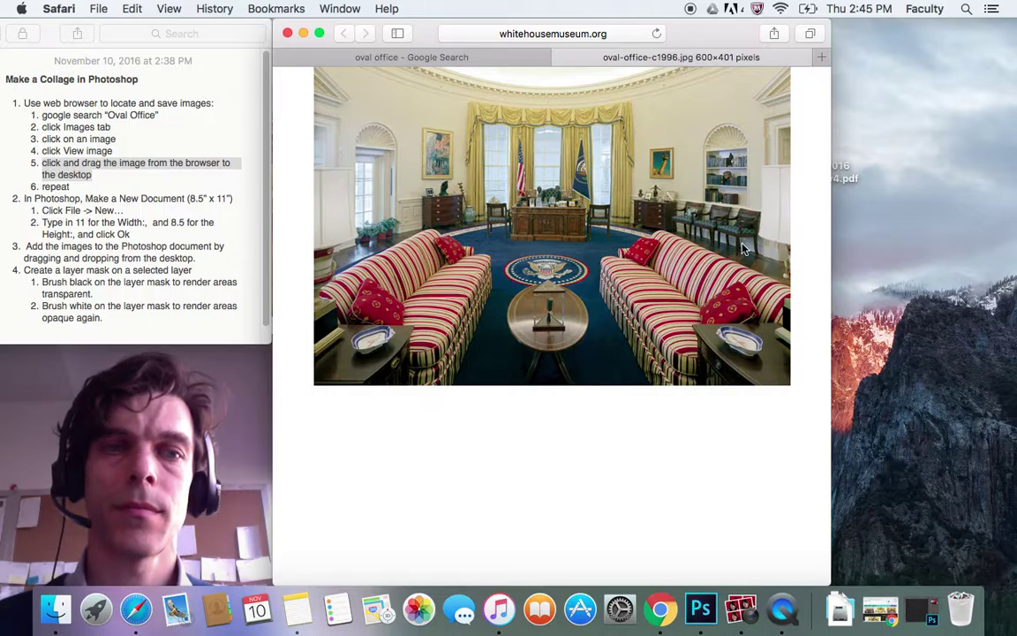
{"action": "left_click_drag", "start_coordinate": [742, 247], "coordinate": [955, 301]}
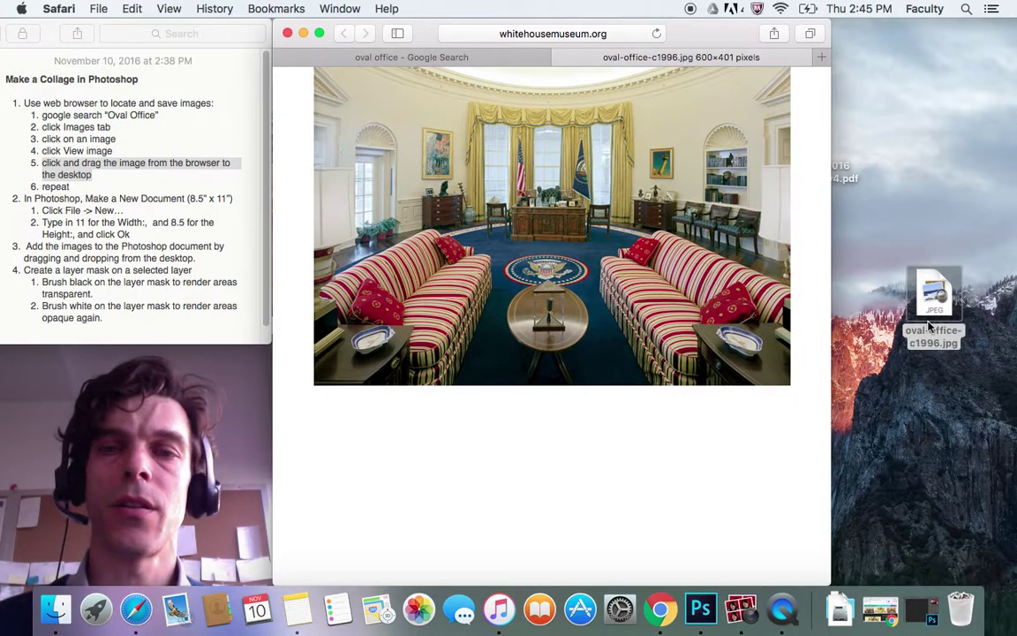
Highlight the repeat step in the notes.
{"action": "left_click", "coordinate": [104, 173]}
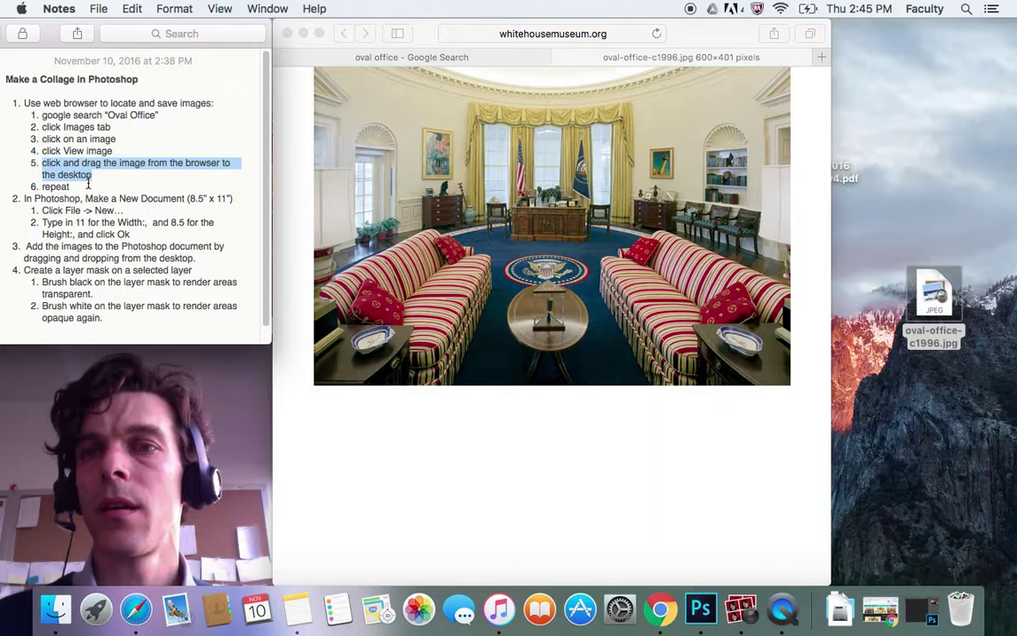
{"action": "left_click", "coordinate": [86, 188]}
{"action": "triple_click", "coordinate": [39, 188]}
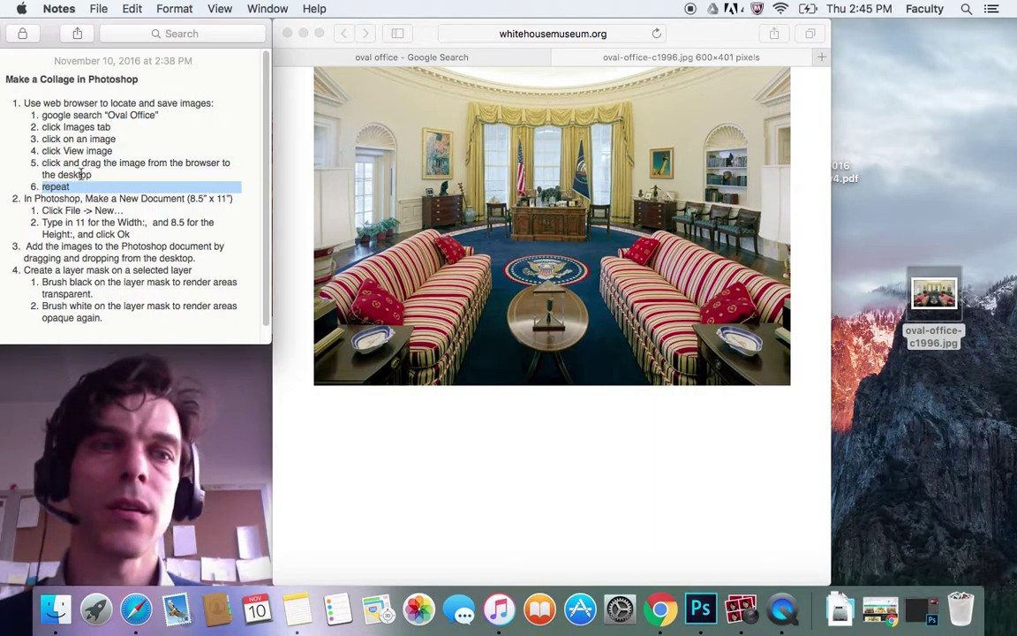
Search Google Images for 'crying' and scroll through the results.
{"action": "left_click", "coordinate": [565, 37]}
{"action": "left_click", "coordinate": [572, 34]}
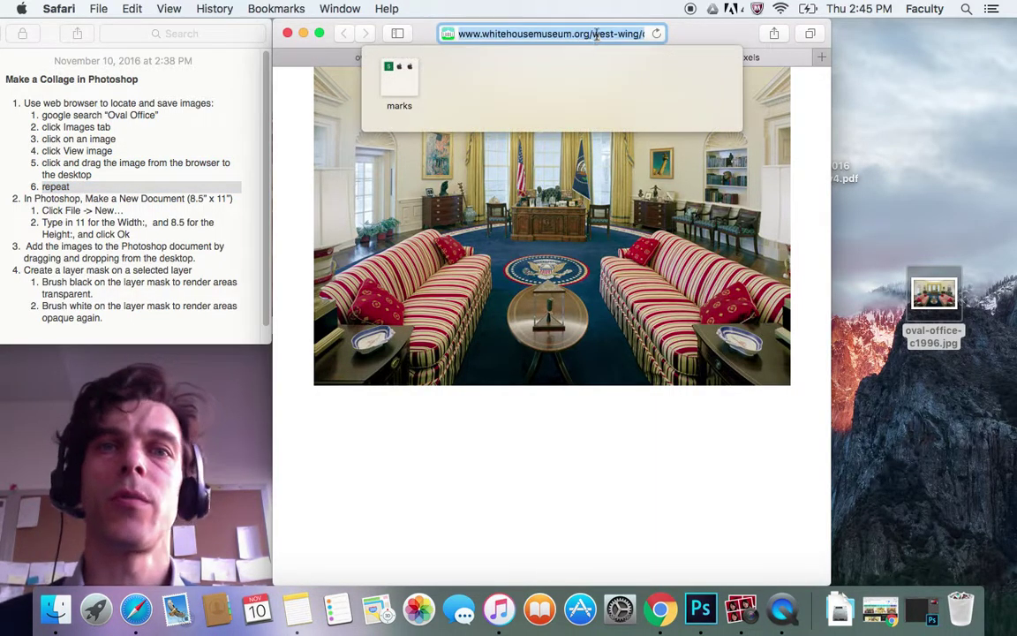
{"action": "type", "text": "crying"}
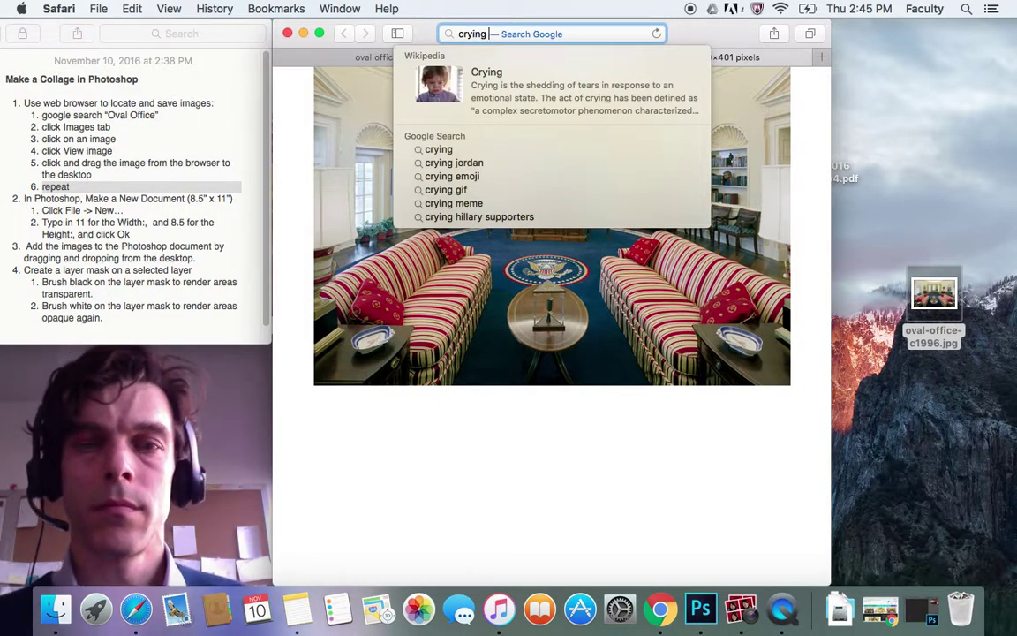
{"action": "key", "text": "Return"}
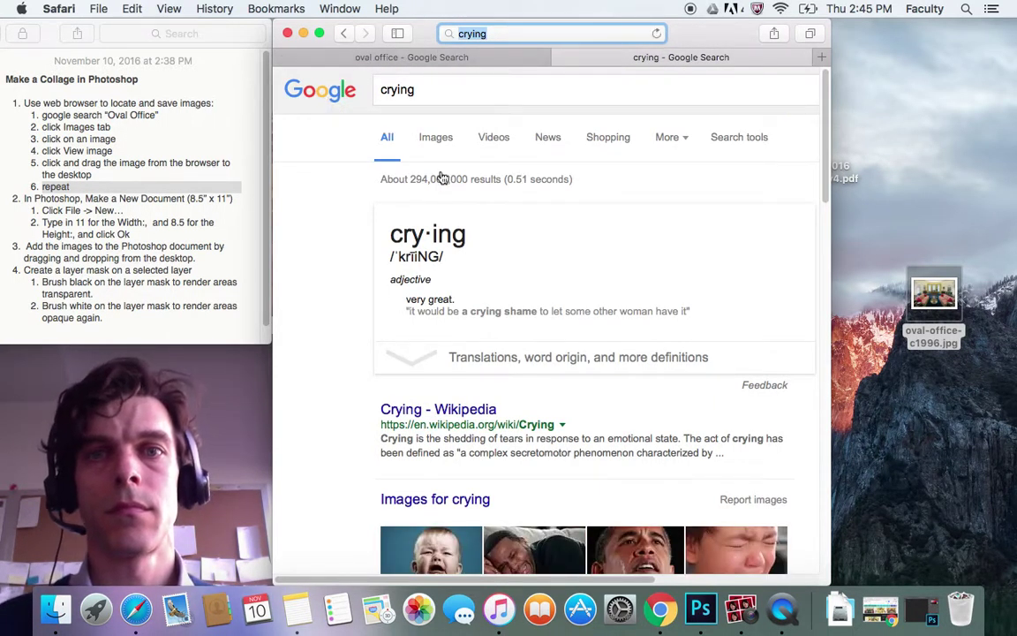
{"action": "left_click", "coordinate": [434, 138]}
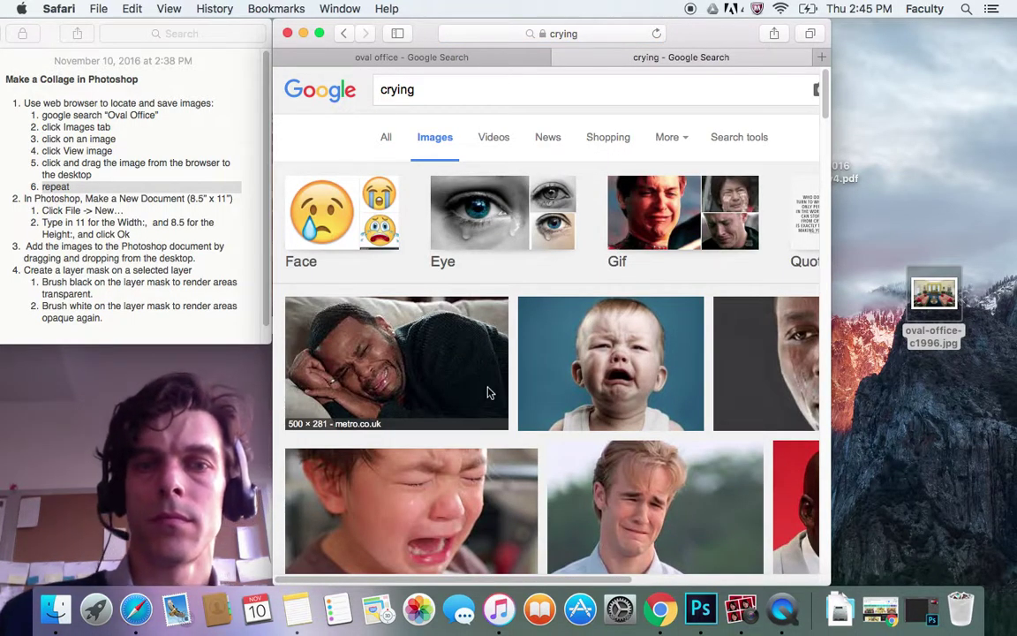
{"action": "scroll", "coordinate": [485, 390], "scroll_direction": "down", "scroll_amount": 5}
{"action": "scroll", "coordinate": [489, 392], "scroll_direction": "down", "scroll_amount": 10}
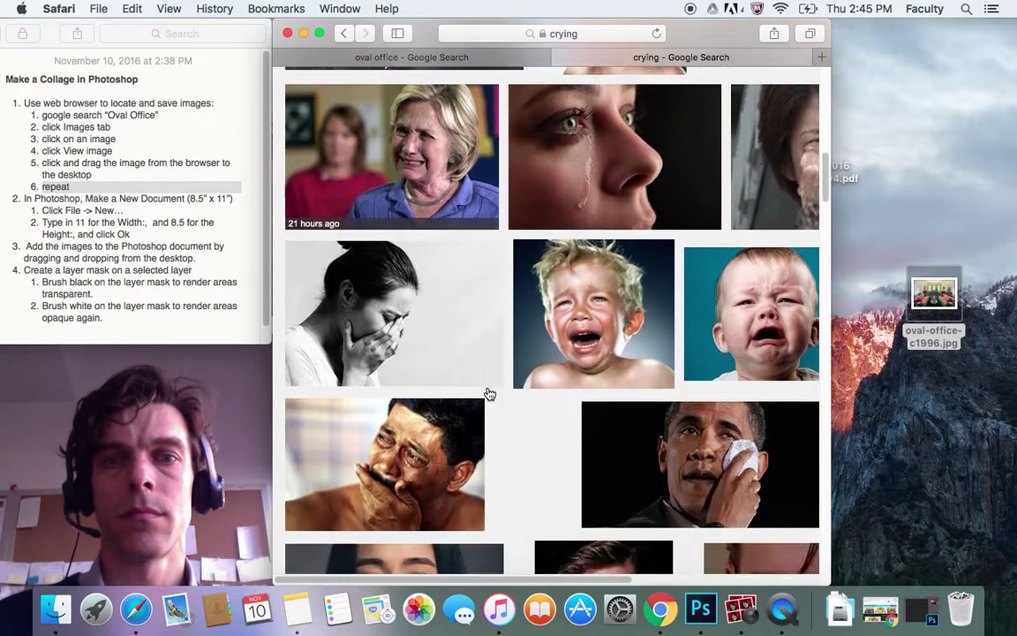
{"action": "scroll", "coordinate": [489, 393], "scroll_direction": "down", "scroll_amount": 6}
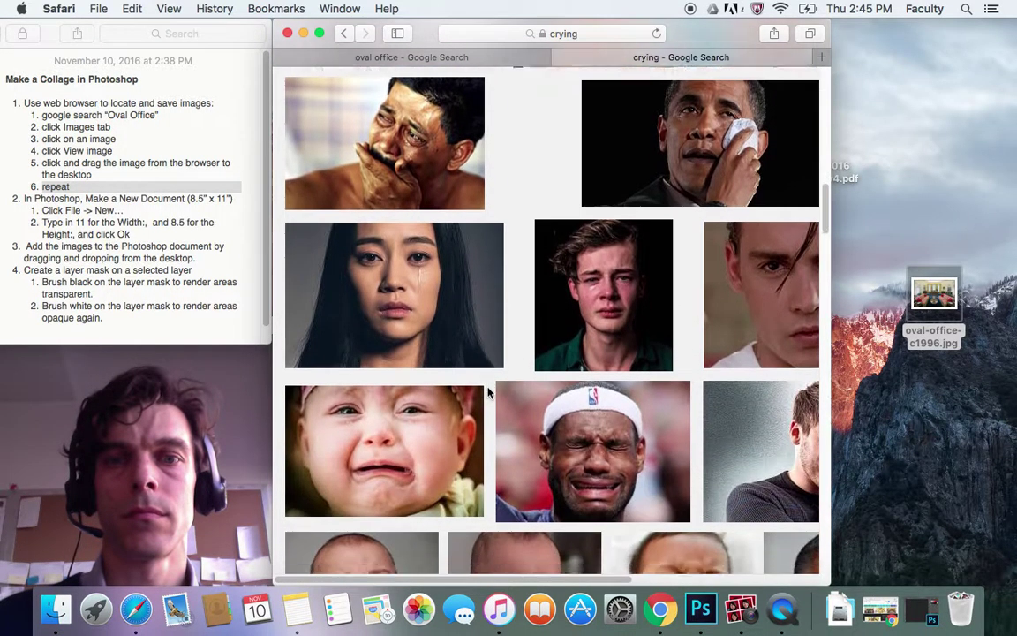
{"action": "scroll", "coordinate": [488, 393], "scroll_direction": "up", "scroll_amount": 15}
{"action": "scroll", "coordinate": [488, 393], "scroll_direction": "down", "scroll_amount": 8}
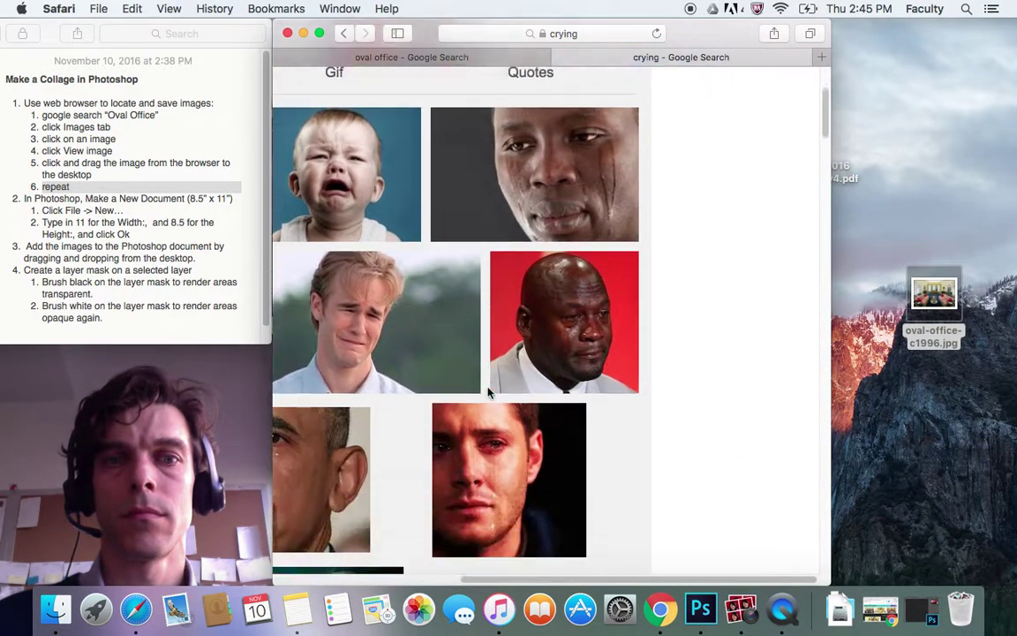
{"action": "scroll", "coordinate": [488, 393], "scroll_direction": "down", "scroll_amount": 8}
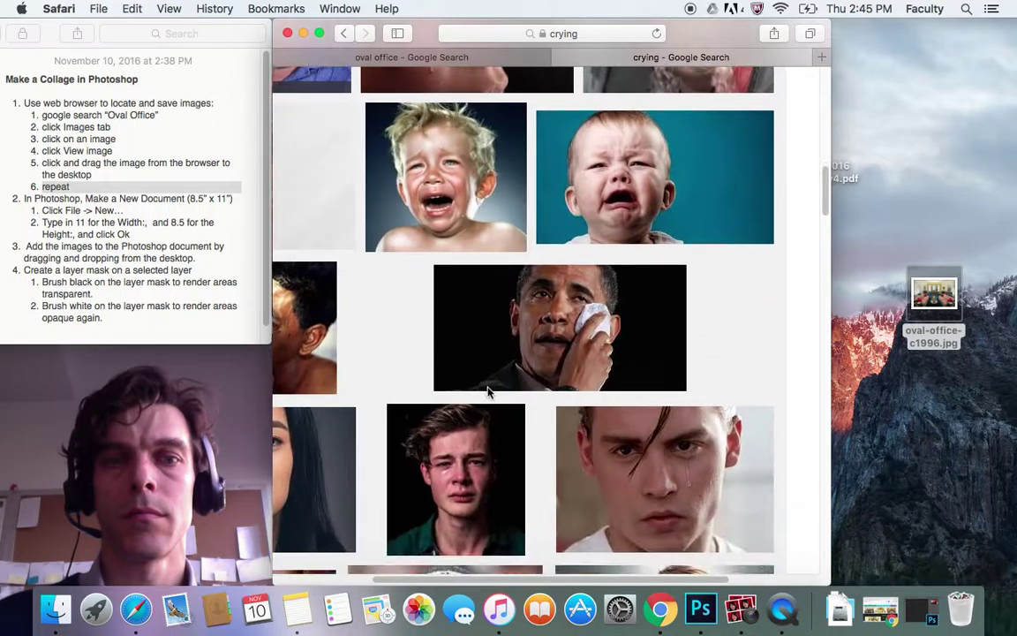
{"action": "scroll", "coordinate": [488, 393], "scroll_direction": "up", "scroll_amount": 15}
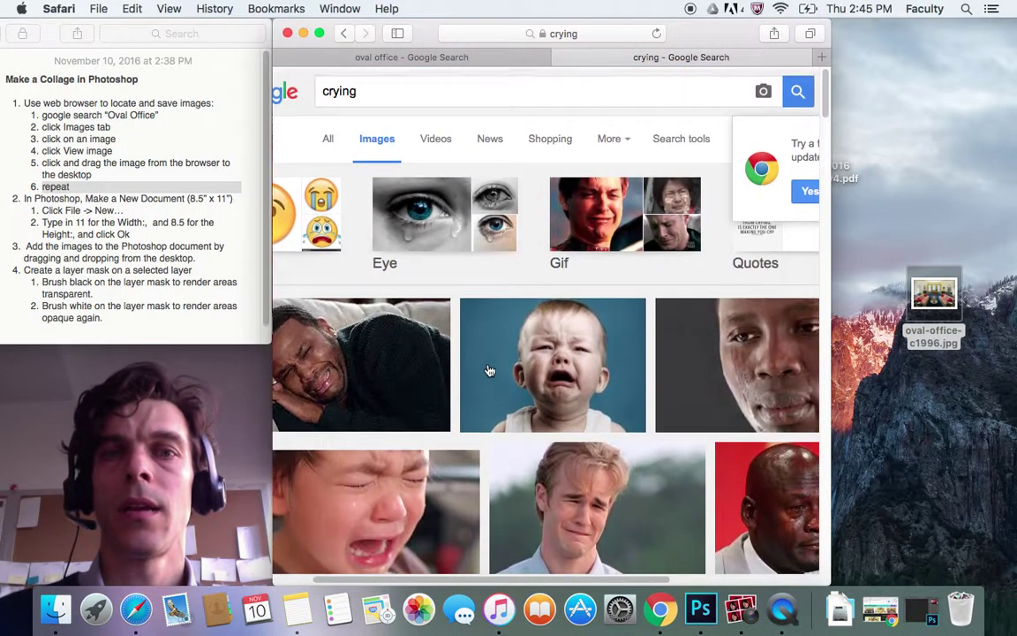
Refine the search to 'crying standing' and browse the results grid.
{"action": "left_click", "coordinate": [391, 94]}
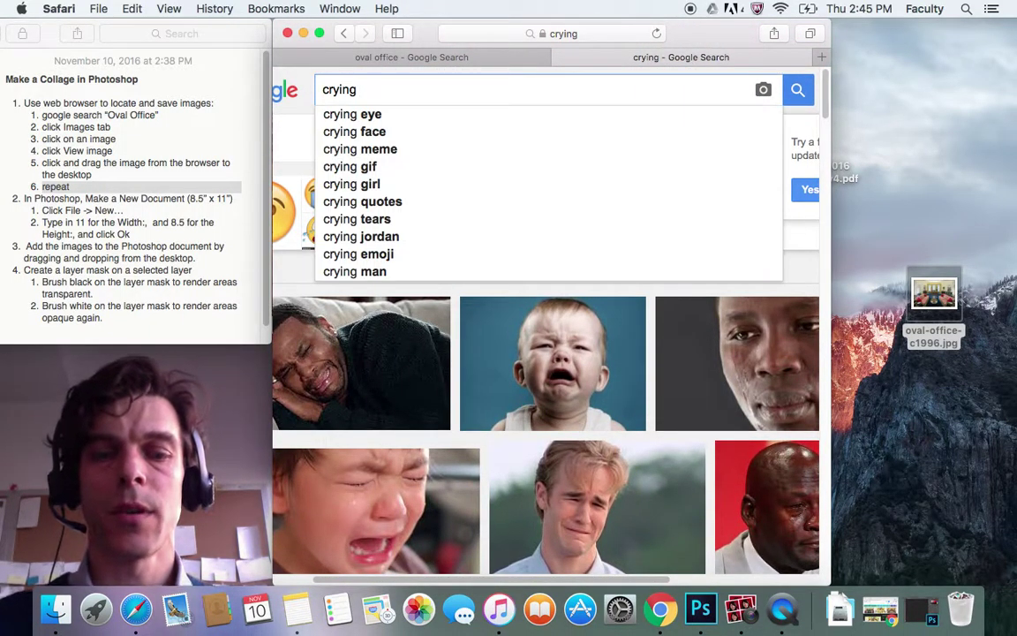
{"action": "type", "text": "standing"}
{"action": "key", "text": "Return"}
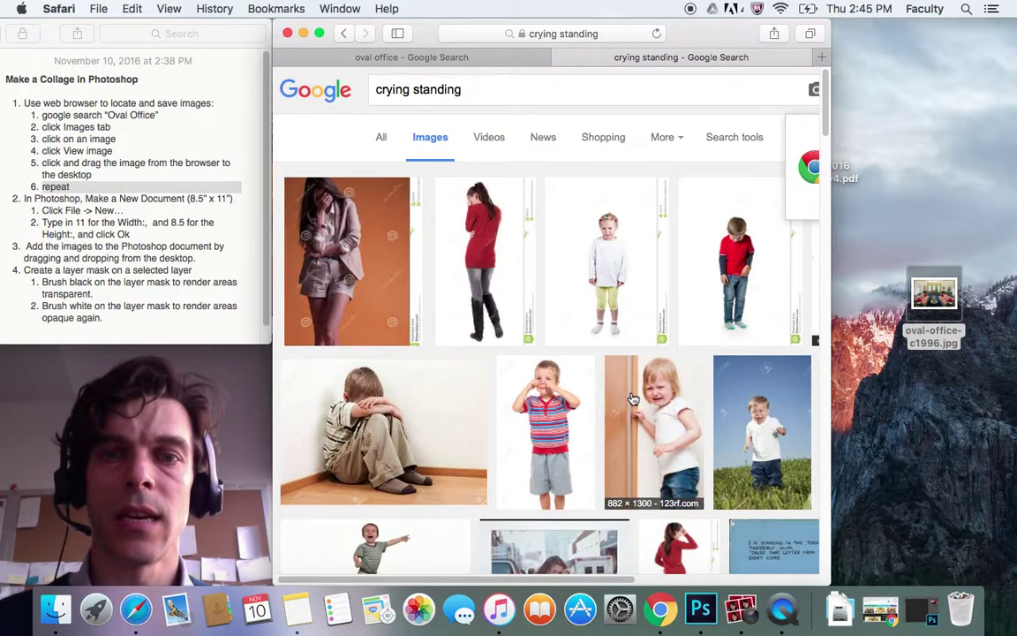
{"action": "scroll", "coordinate": [587, 306], "scroll_direction": "right", "scroll_amount": 3}
{"action": "scroll", "coordinate": [632, 399], "scroll_direction": "down", "scroll_amount": 5}
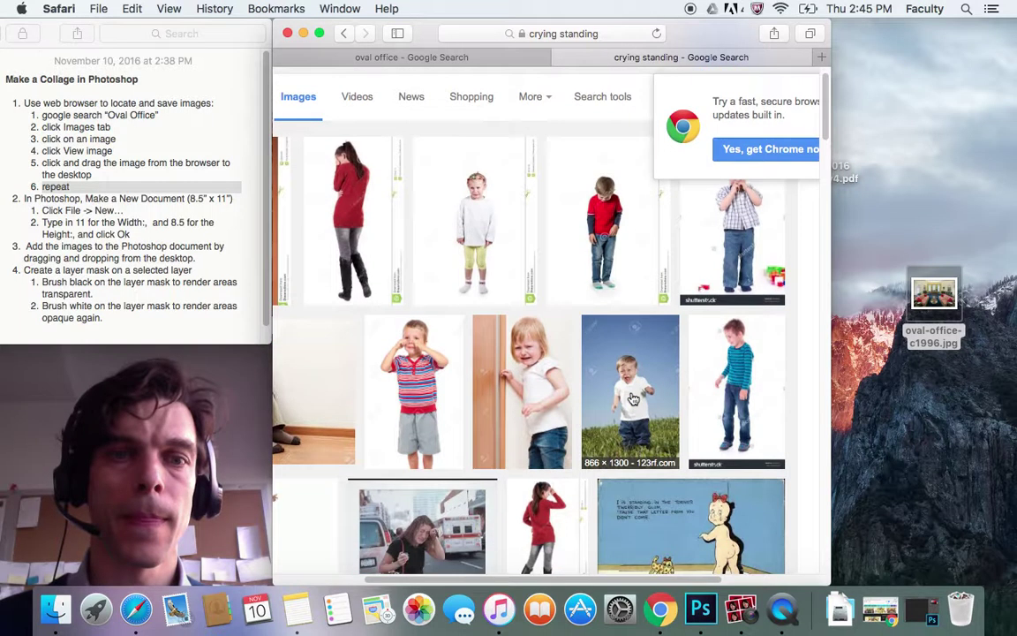
{"action": "scroll", "coordinate": [632, 399], "scroll_direction": "down", "scroll_amount": 3}
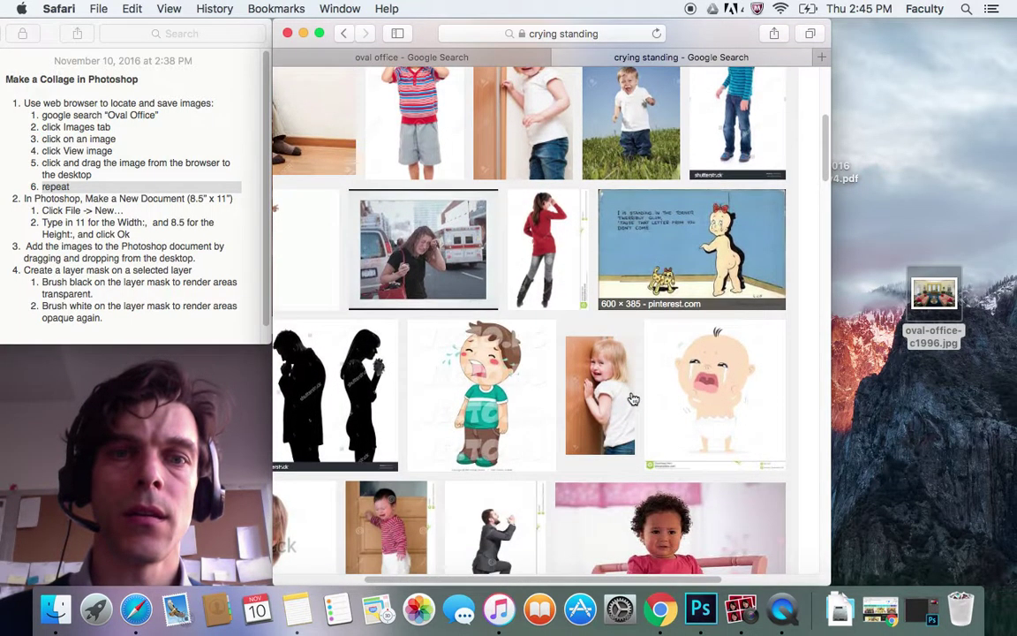
{"action": "scroll", "coordinate": [632, 399], "scroll_direction": "left", "scroll_amount": 3}
{"action": "scroll", "coordinate": [633, 399], "scroll_direction": "up", "scroll_amount": 3}
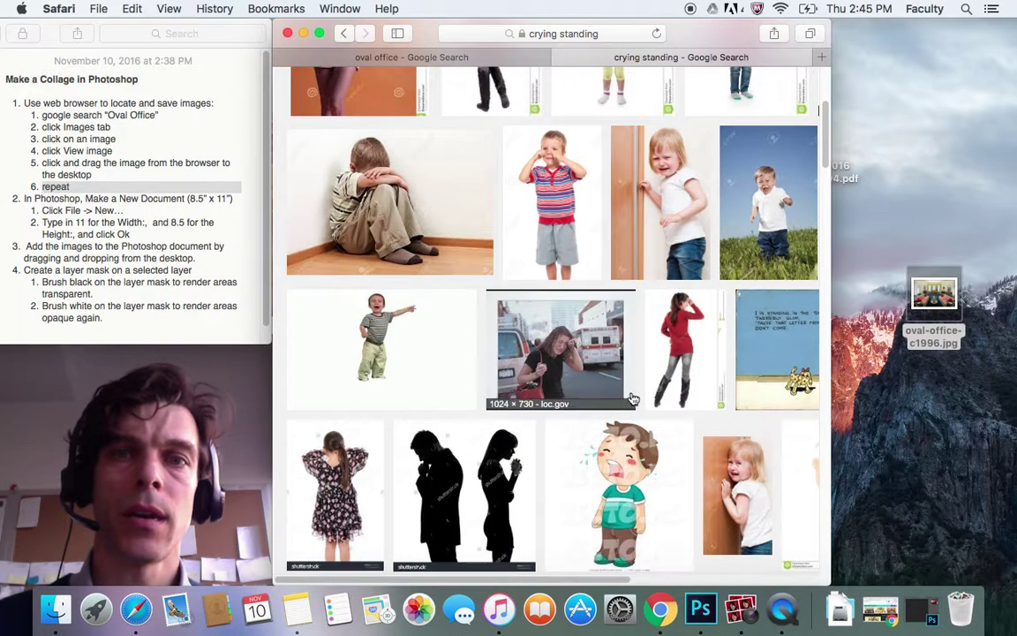
Open the corner-boy photo full-size and drag it onto the desktop.
{"action": "left_click", "coordinate": [376, 212]}
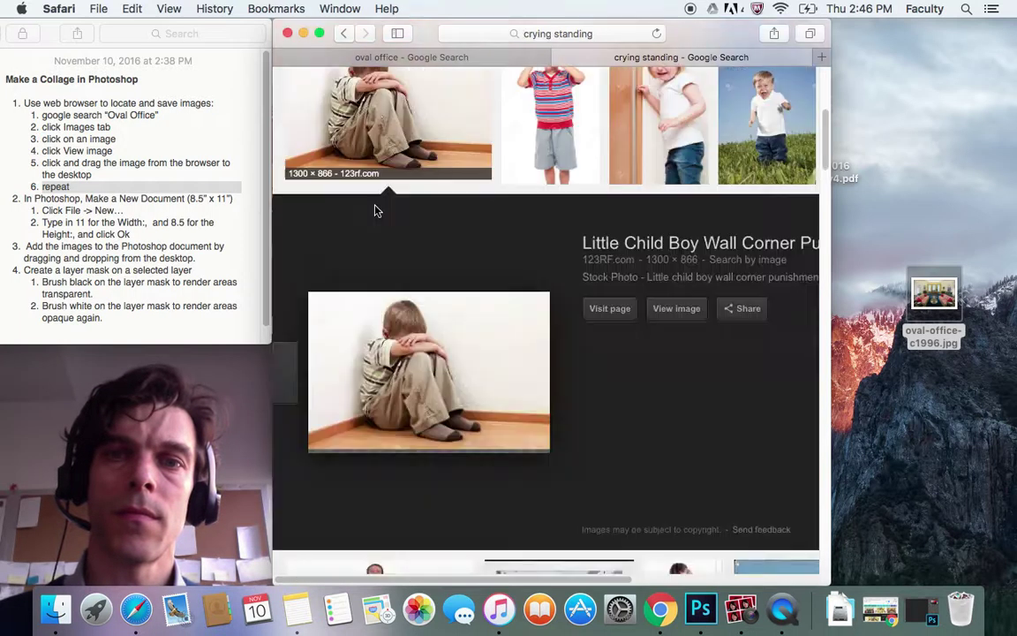
{"action": "left_click", "coordinate": [668, 308]}
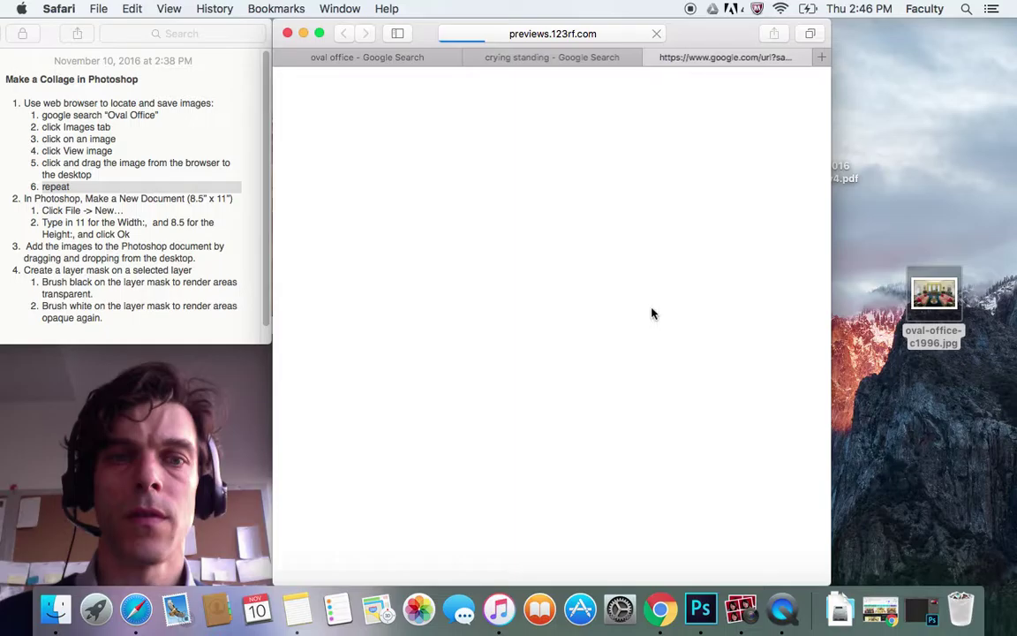
{"action": "left_click_drag", "start_coordinate": [508, 267], "coordinate": [947, 450]}
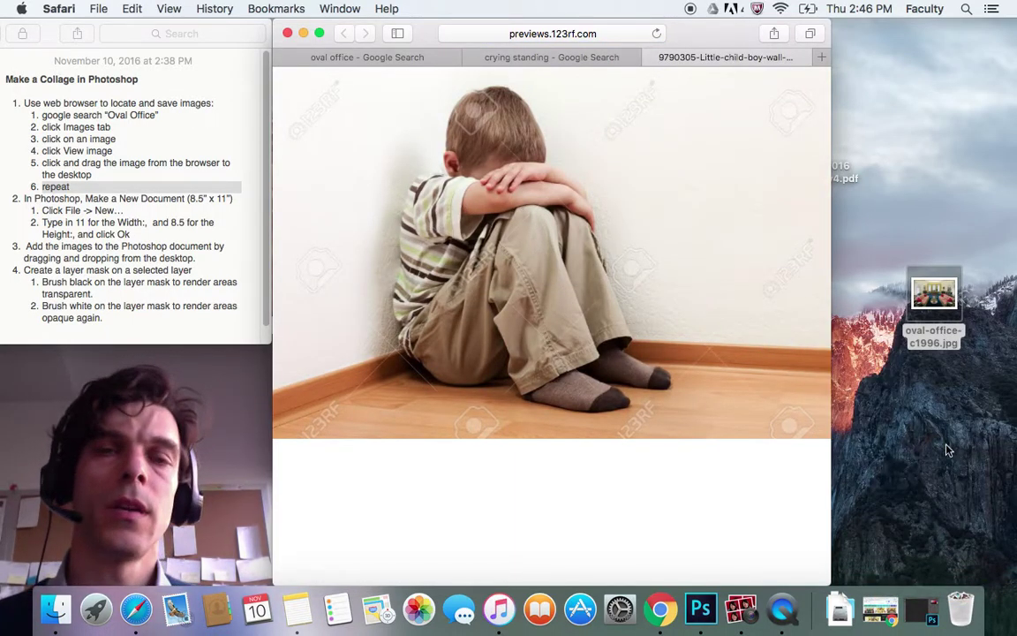
Clear the repeat-step mark in the notes and mark the new-document step.
{"action": "left_click", "coordinate": [110, 128]}
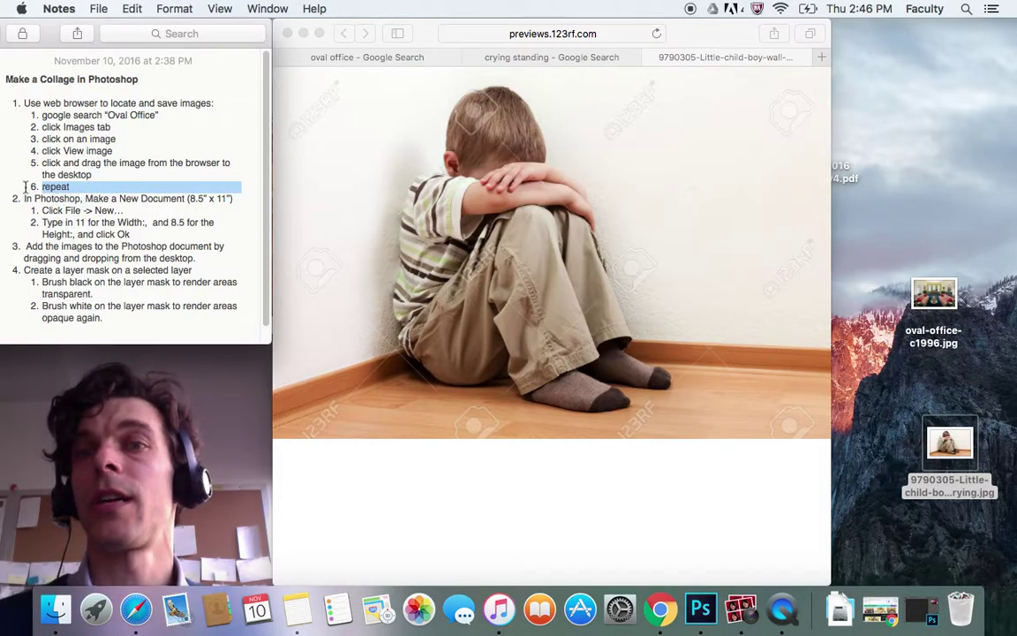
{"action": "left_click", "coordinate": [61, 173]}
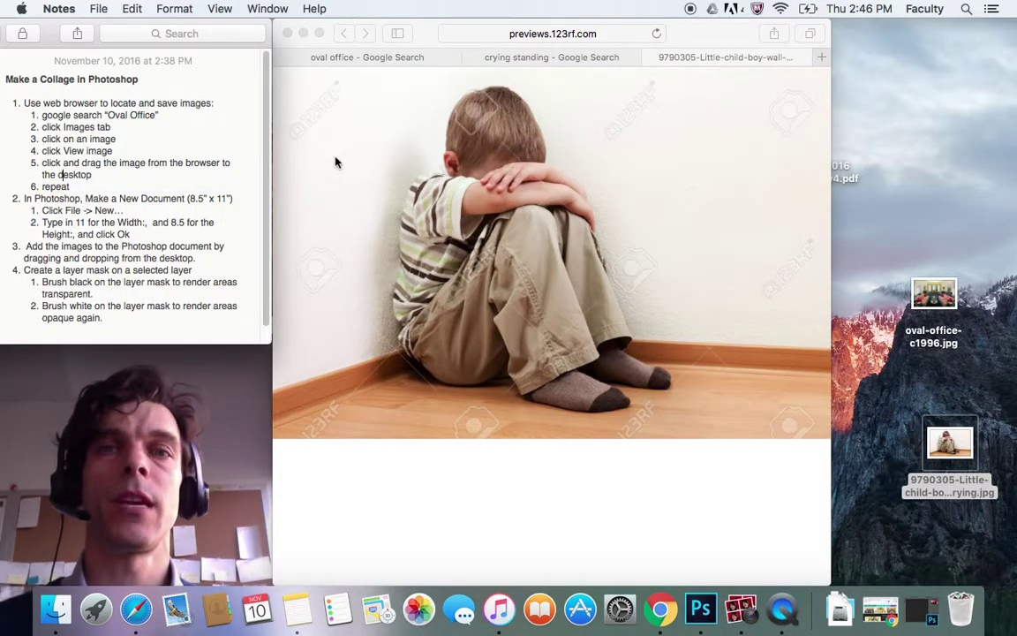
{"action": "left_click_drag", "start_coordinate": [233, 199], "coordinate": [21, 200]}
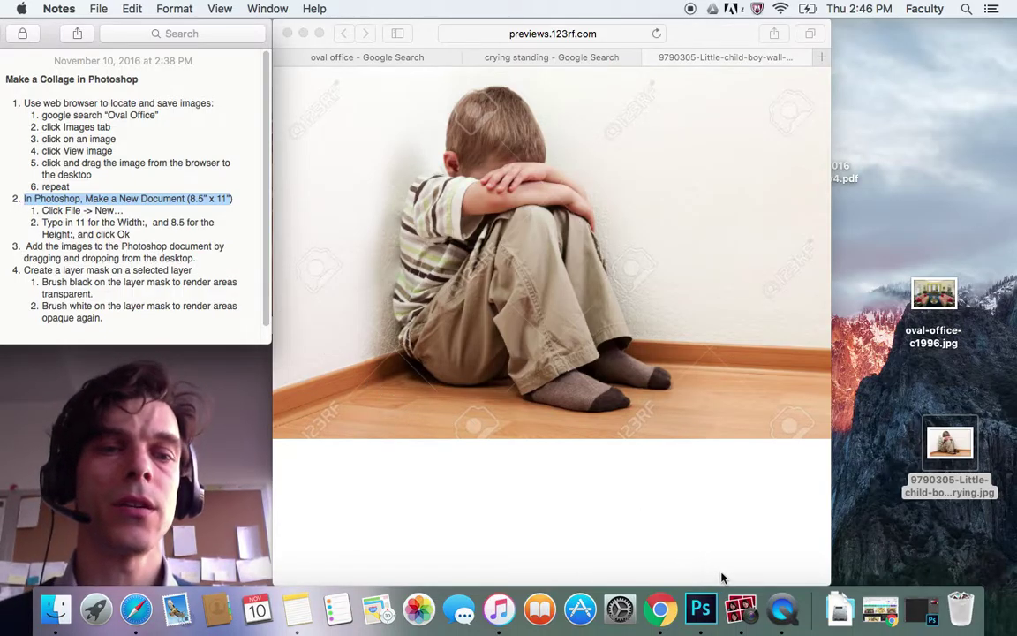
Bring up Photoshop and mark the notes' step about starting a new file.
{"action": "left_click", "coordinate": [700, 609]}
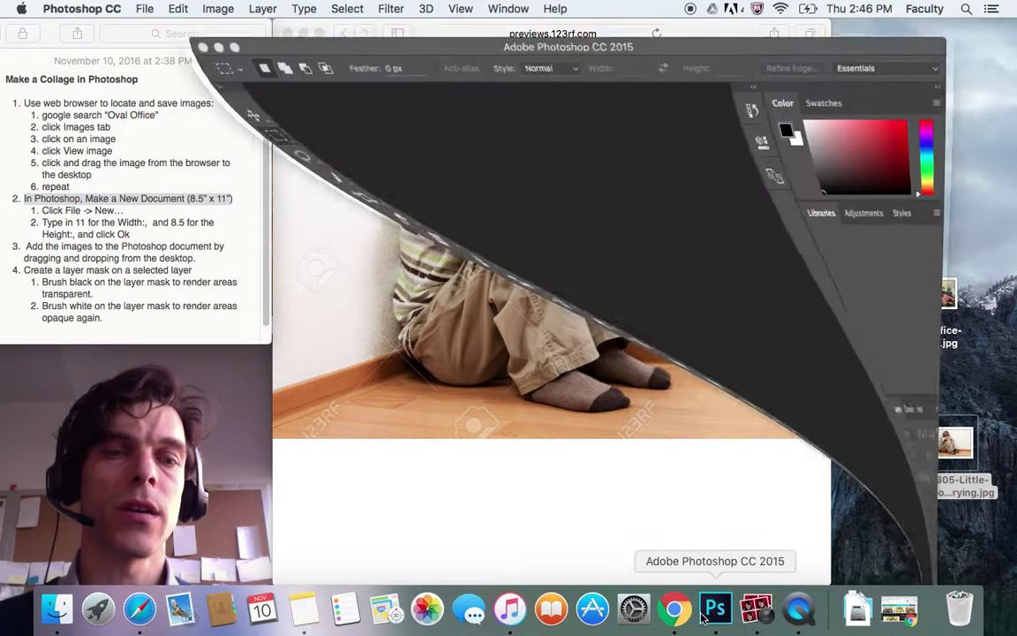
{"action": "left_click", "coordinate": [110, 198]}
{"action": "left_click_drag", "start_coordinate": [121, 210], "coordinate": [43, 209]}
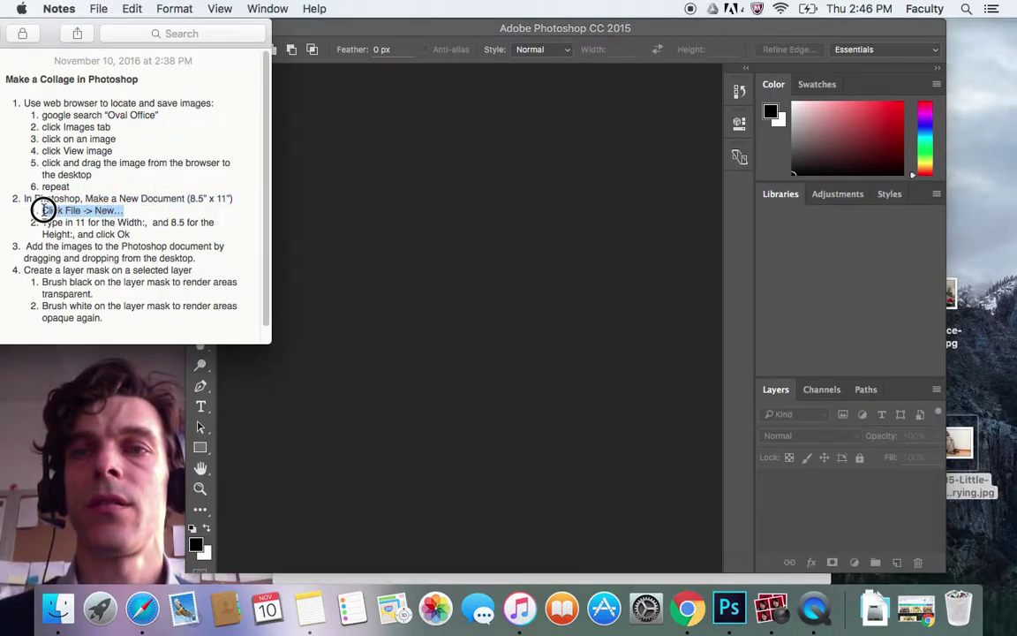
Choose File > New to open the New document dialog.
{"action": "left_click", "coordinate": [400, 166]}
{"action": "left_click", "coordinate": [143, 7]}
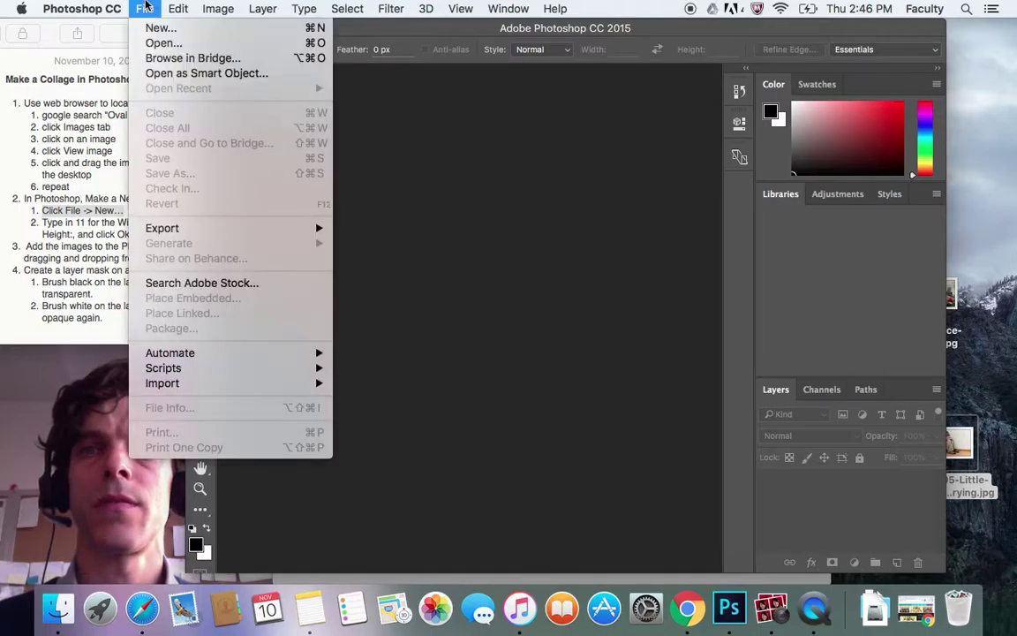
{"action": "left_click", "coordinate": [172, 31]}
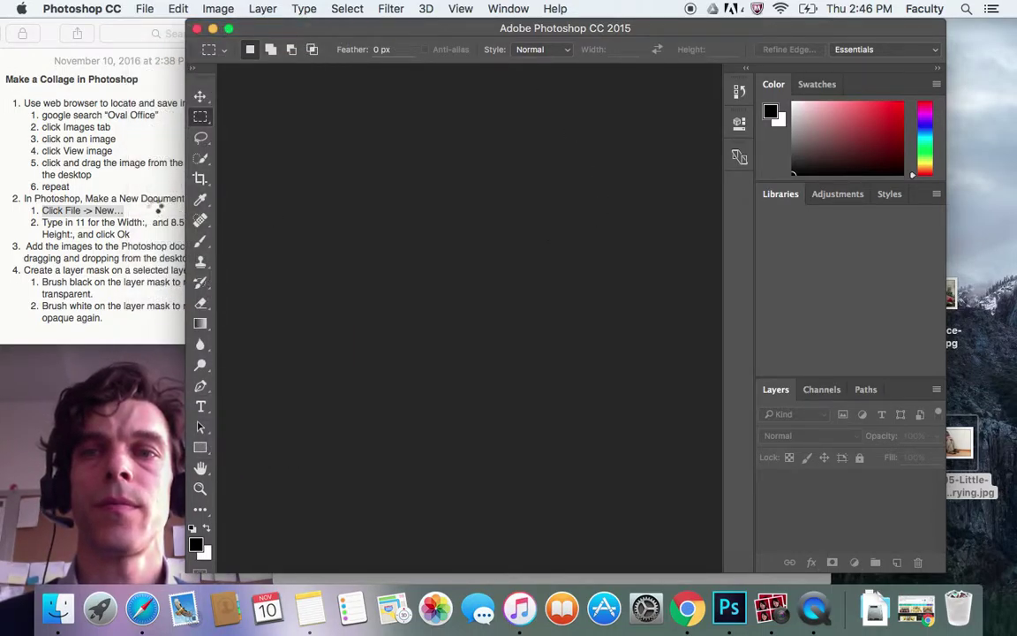
{"action": "left_click", "coordinate": [75, 222]}
Create a new 11 × 8.5 inch, 300 ppi blank document.
{"action": "left_click_drag", "start_coordinate": [42, 223], "coordinate": [137, 232]}
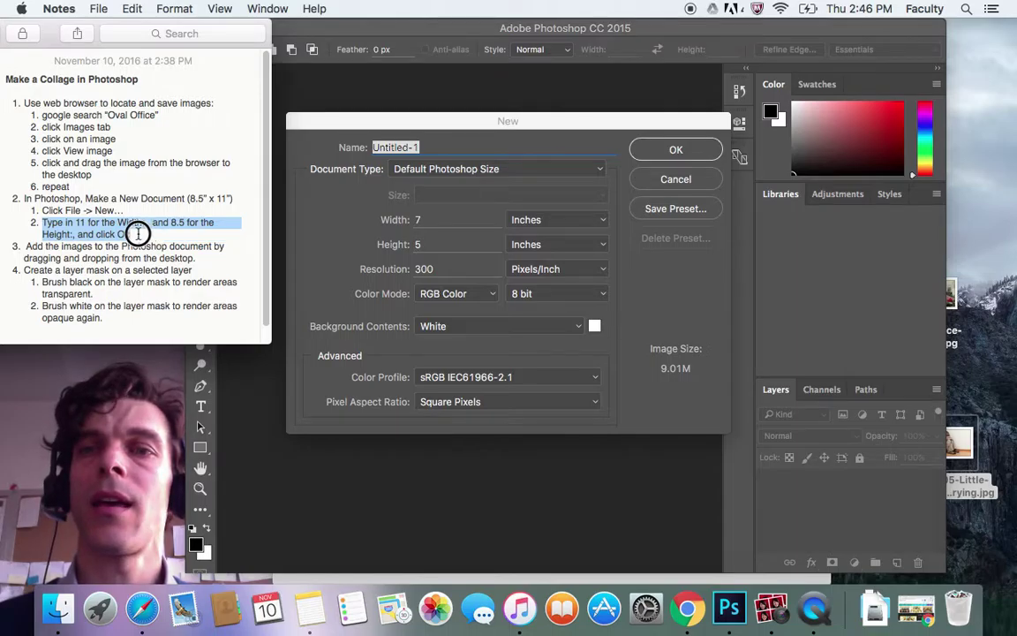
{"action": "left_click", "coordinate": [444, 221]}
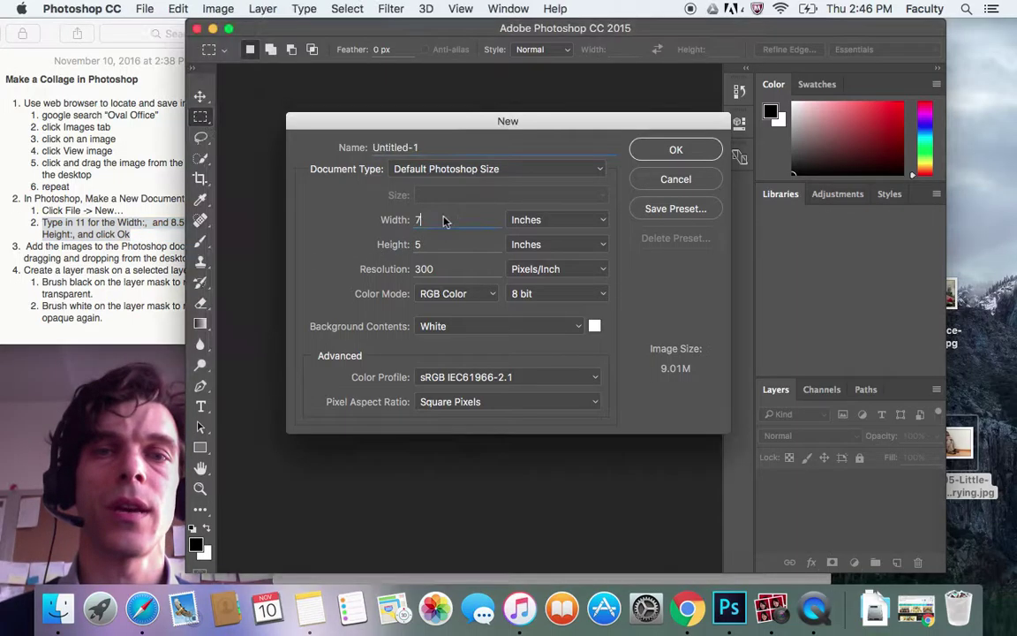
{"action": "type", "text": "11"}
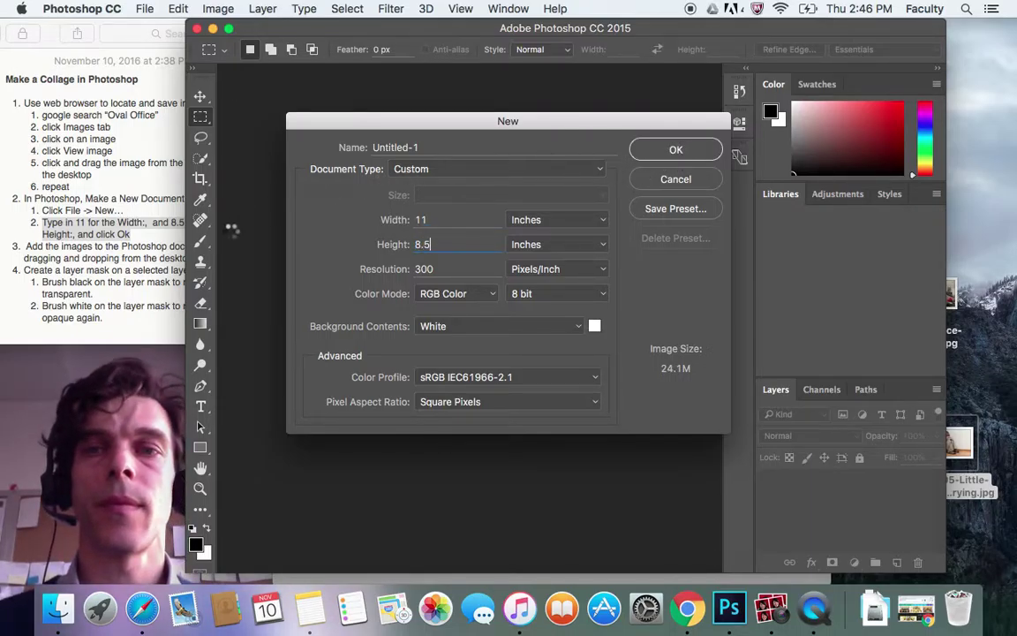
{"action": "key", "text": "Return"}
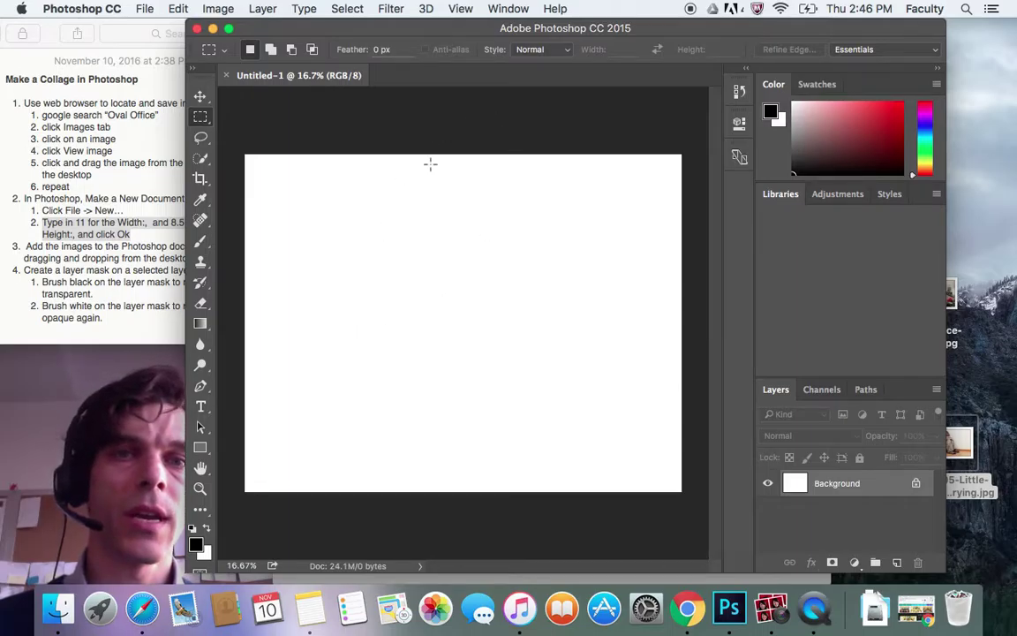
Mark the notes' add-images step and shift Photoshop aside to reveal the desktop images.
{"action": "left_click", "coordinate": [80, 229]}
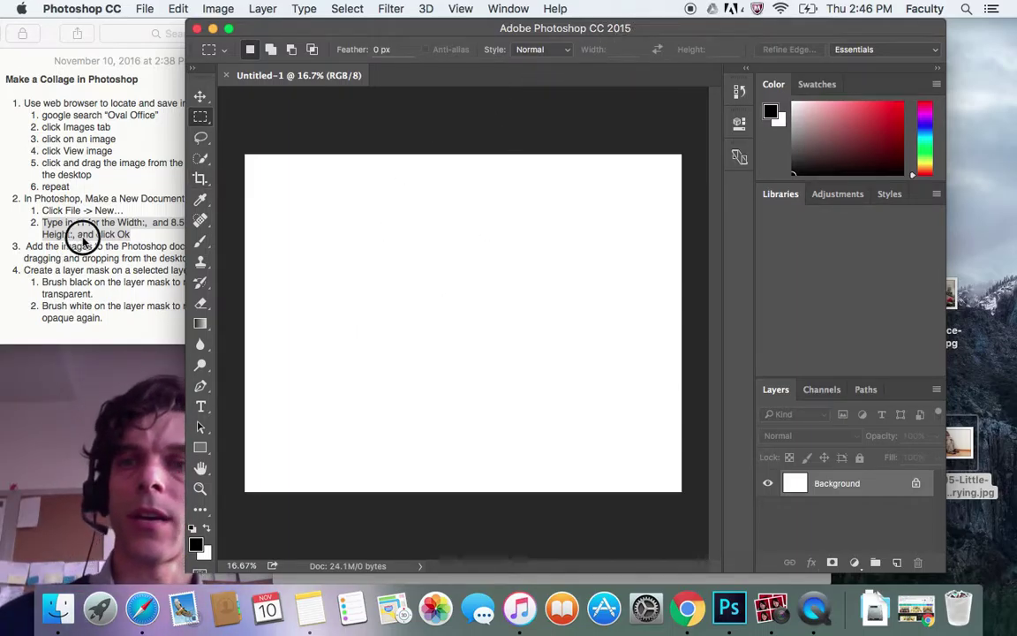
{"action": "left_click_drag", "start_coordinate": [29, 248], "coordinate": [196, 258]}
{"action": "left_click", "coordinate": [642, 32]}
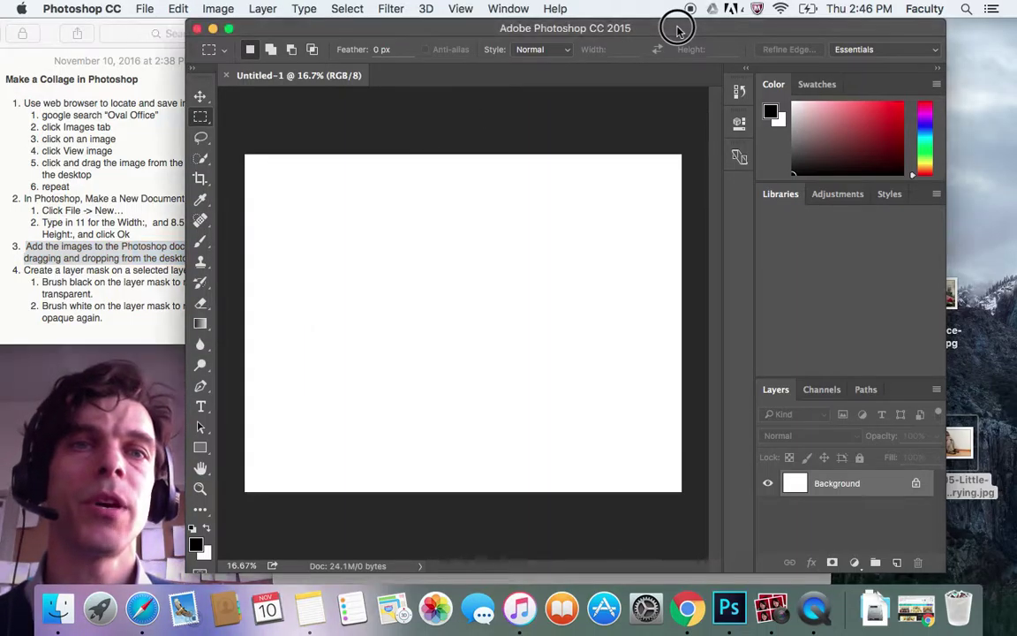
{"action": "left_click_drag", "start_coordinate": [643, 32], "coordinate": [565, 32]}
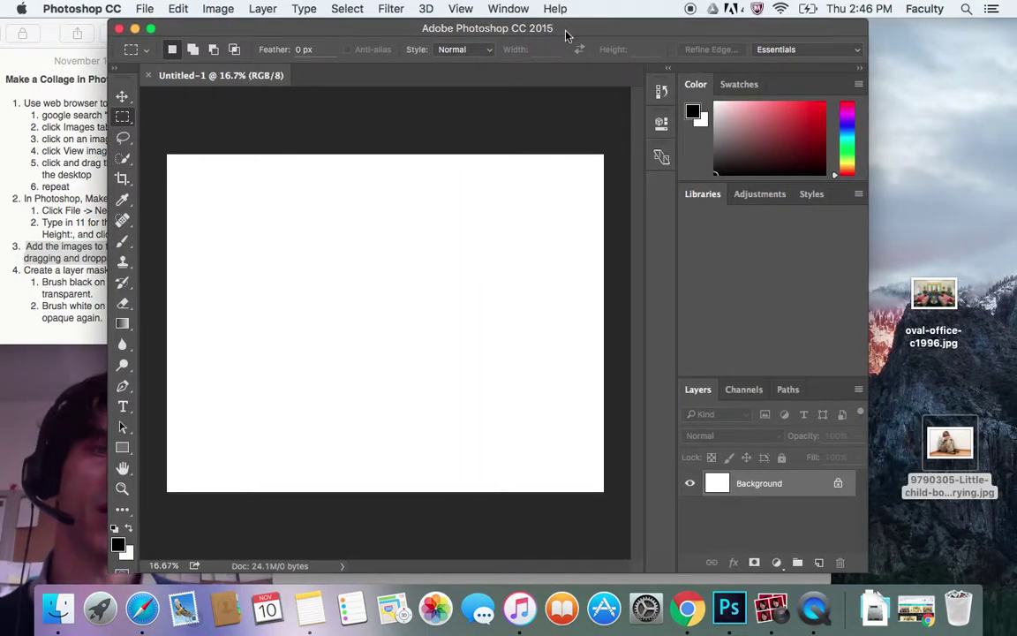
Place oval-office-c1996.jpg onto the canvas and commit it as a layer.
{"action": "left_click", "coordinate": [946, 439]}
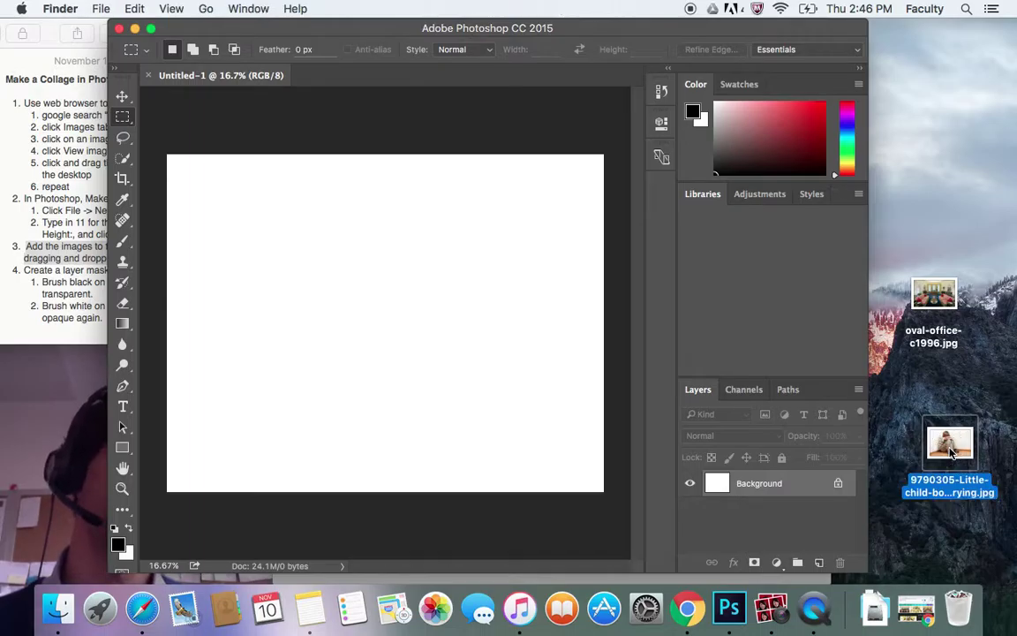
{"action": "left_click", "coordinate": [947, 298]}
{"action": "left_click_drag", "start_coordinate": [947, 299], "coordinate": [431, 310]}
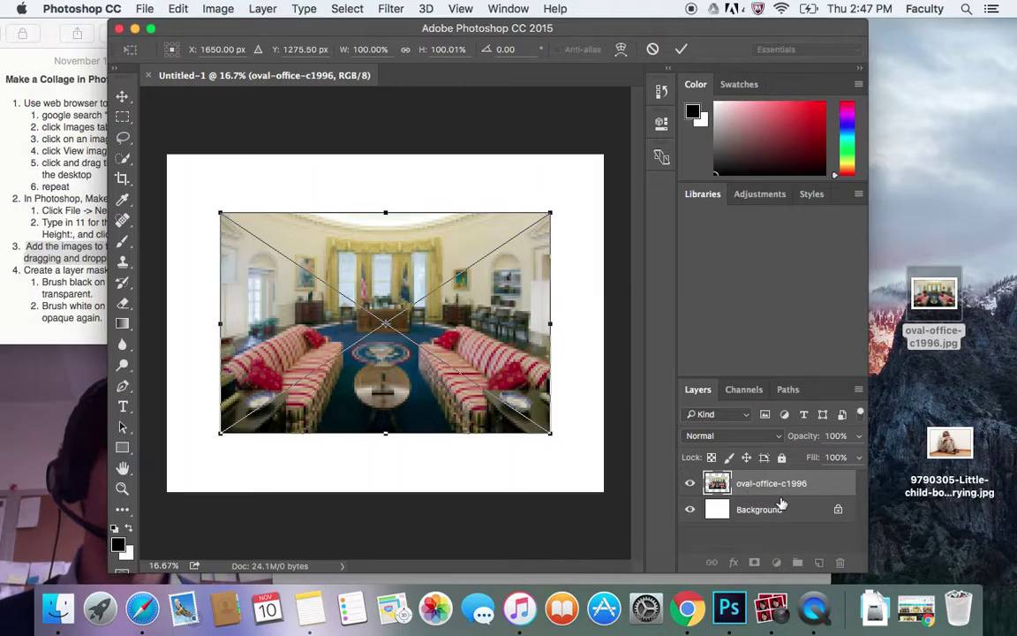
{"action": "key", "text": "Return"}
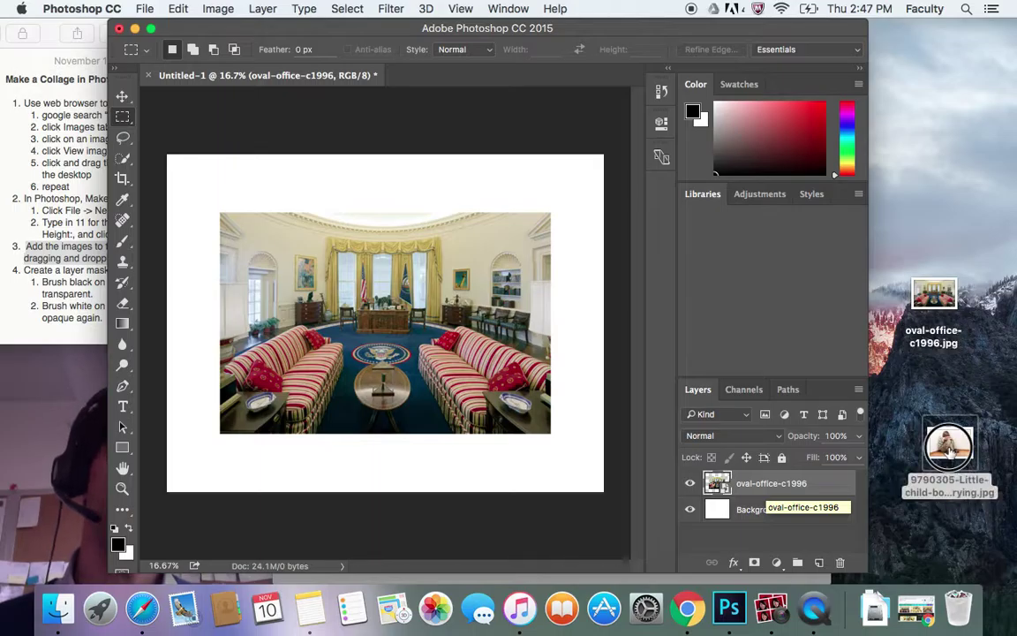
Drag the crying boy JPG from the desktop into the collage with the Move tool.
{"action": "left_click_drag", "start_coordinate": [949, 449], "coordinate": [383, 337]}
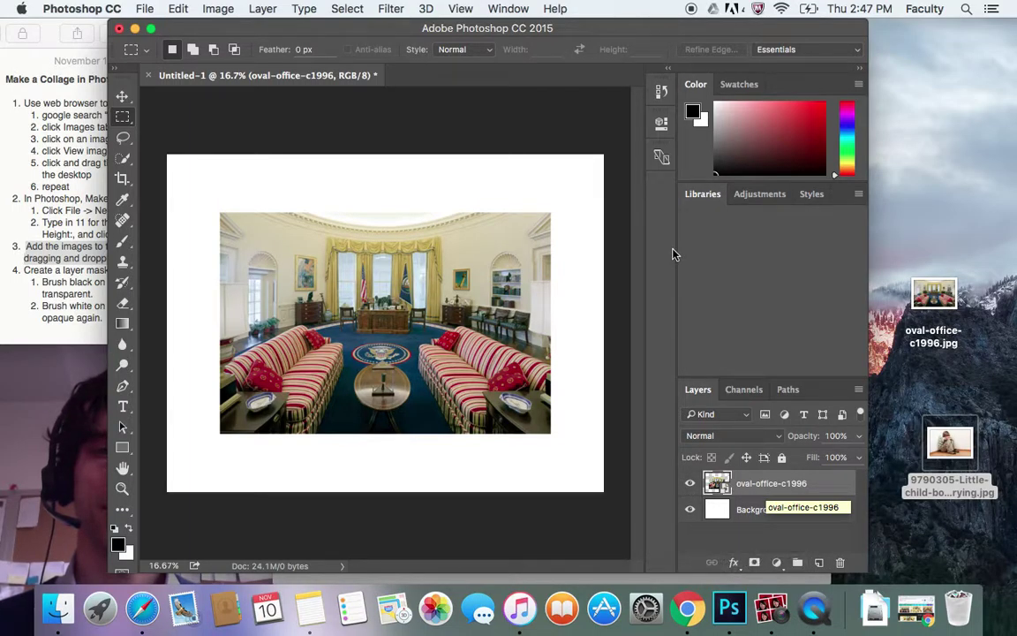
{"action": "left_click_drag", "start_coordinate": [949, 441], "coordinate": [400, 300]}
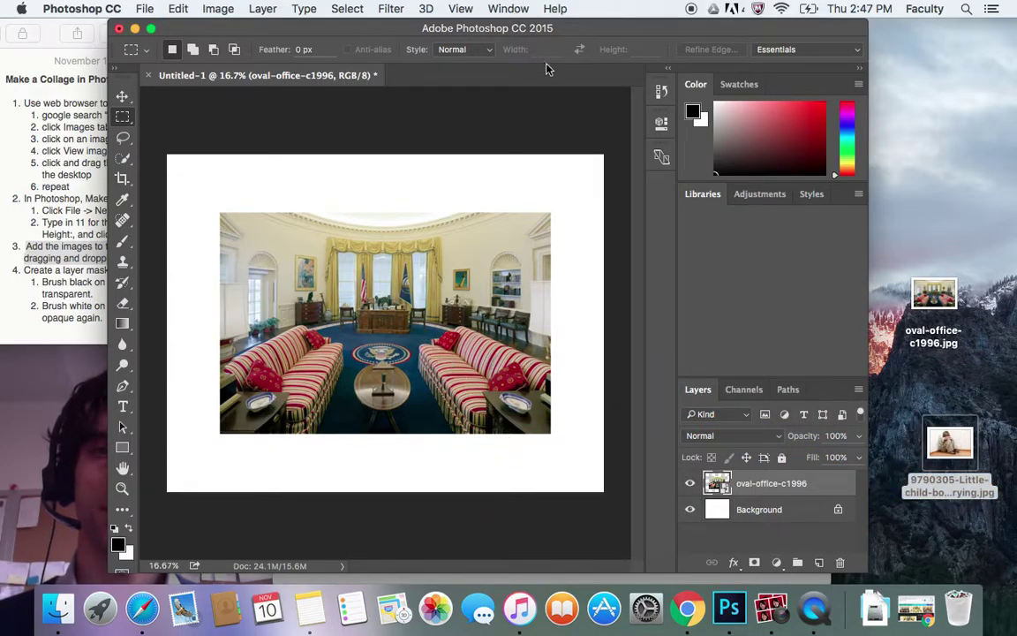
{"action": "left_click_drag", "start_coordinate": [590, 32], "coordinate": [580, 40]}
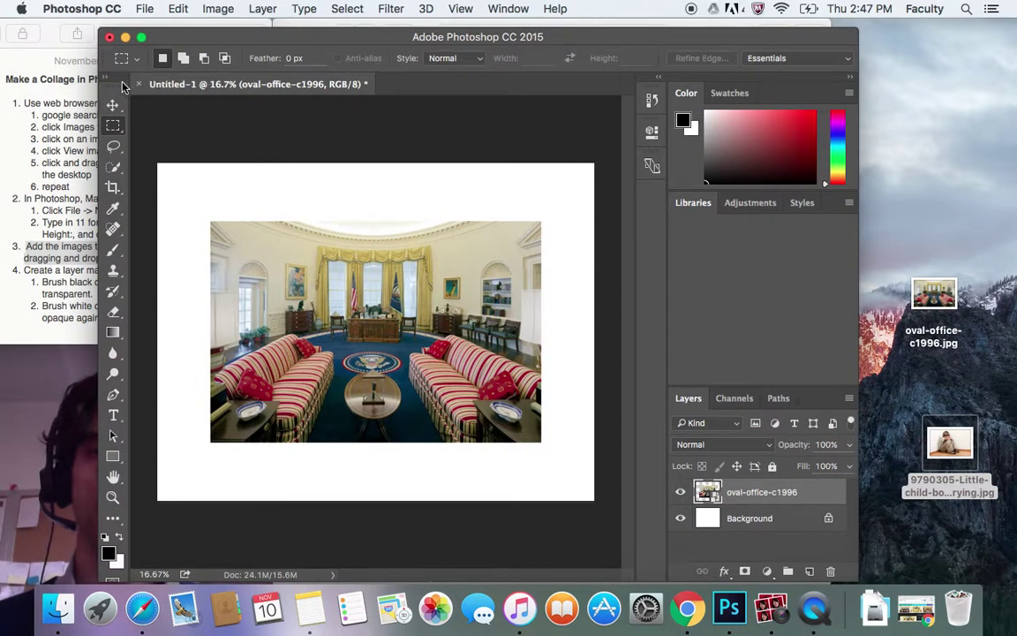
{"action": "left_click", "coordinate": [112, 105]}
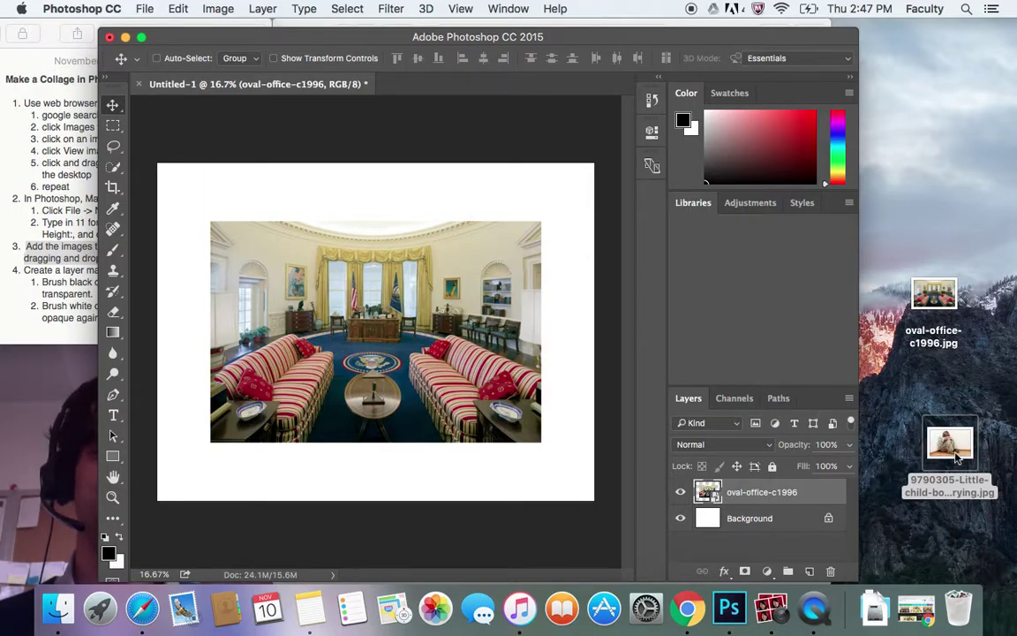
{"action": "left_click_drag", "start_coordinate": [956, 456], "coordinate": [360, 309]}
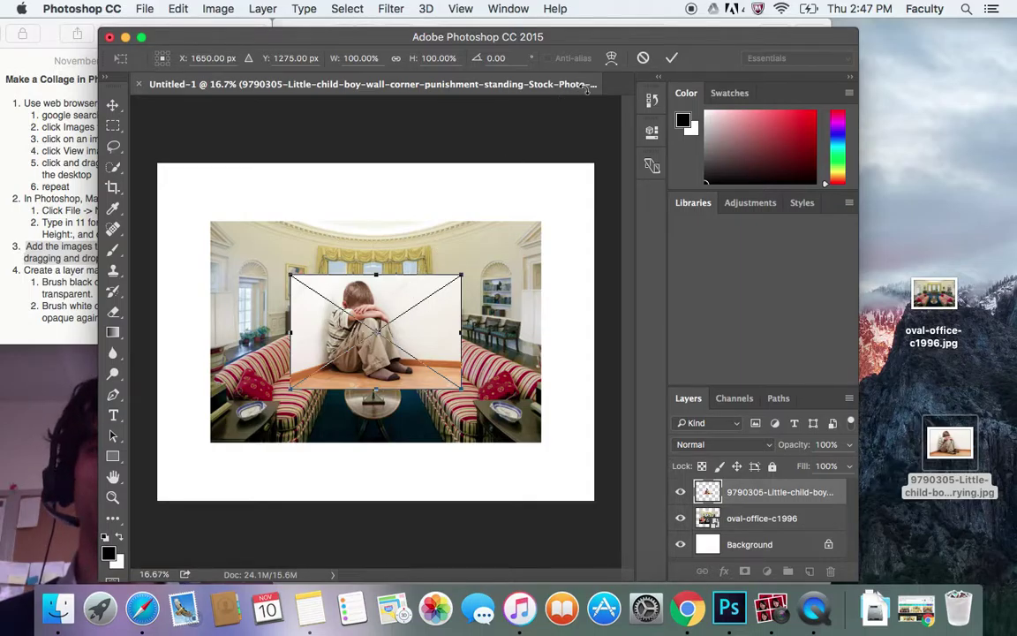
{"action": "left_click_drag", "start_coordinate": [579, 41], "coordinate": [714, 43]}
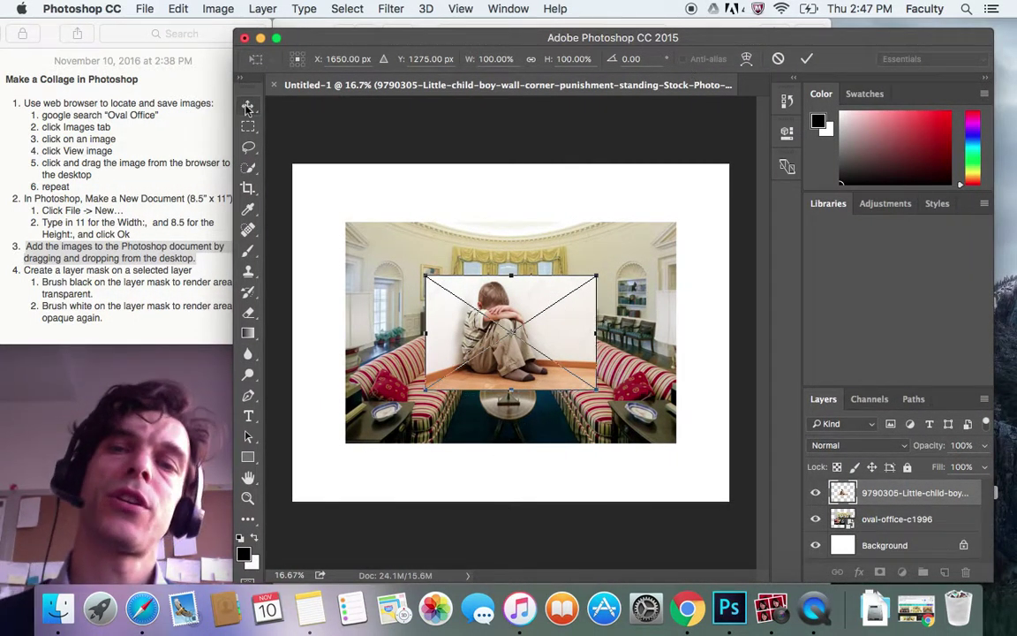
{"action": "left_click_drag", "start_coordinate": [306, 39], "coordinate": [337, 33]}
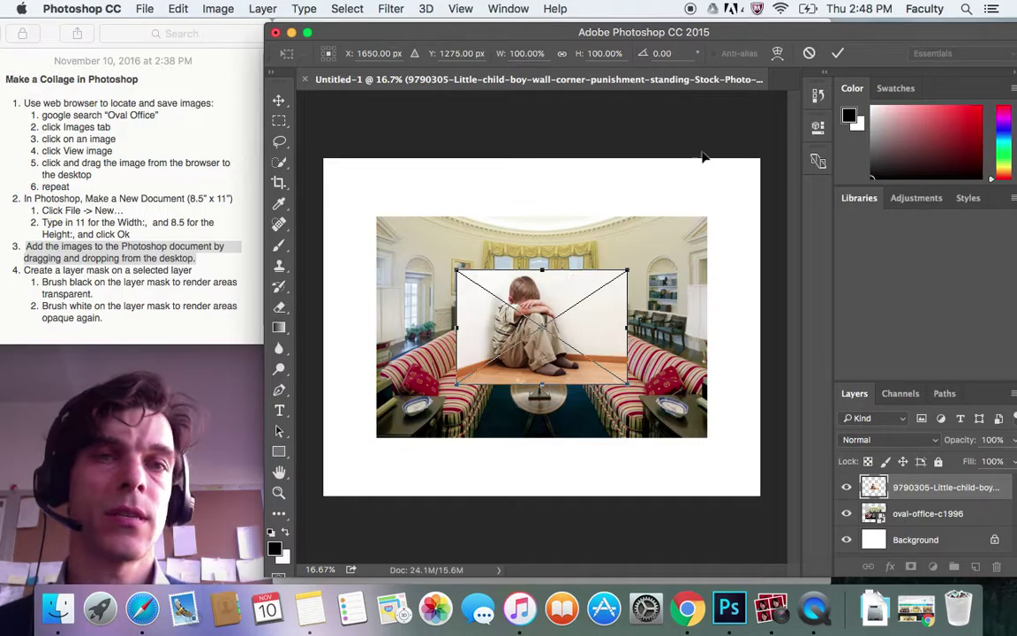
{"action": "left_click", "coordinate": [837, 54]}
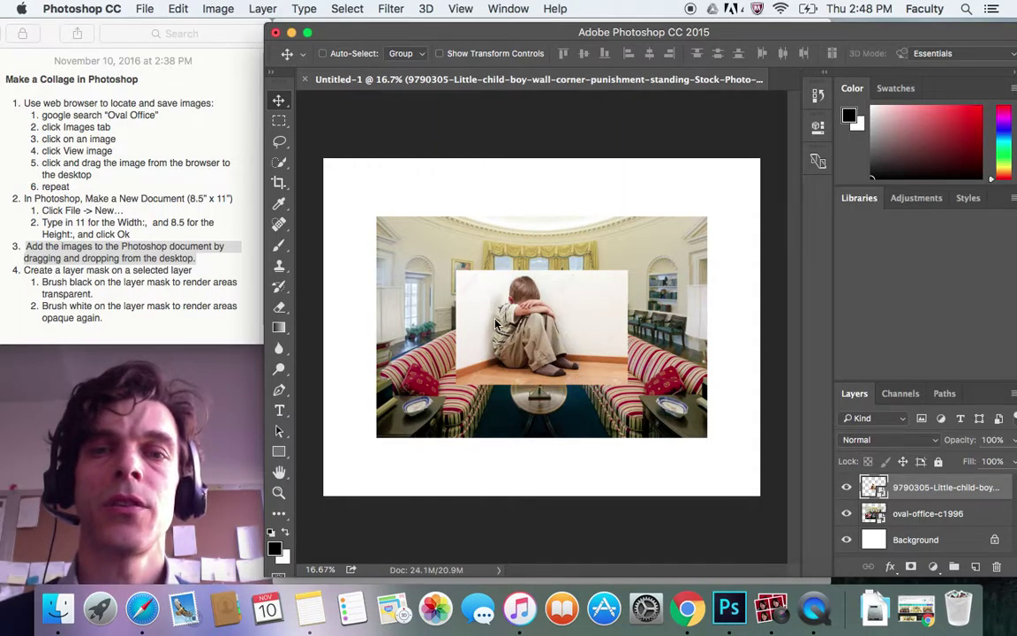
Scale the boy layer to about 71% × 65% and position it over the left sofa.
{"action": "left_click", "coordinate": [439, 53]}
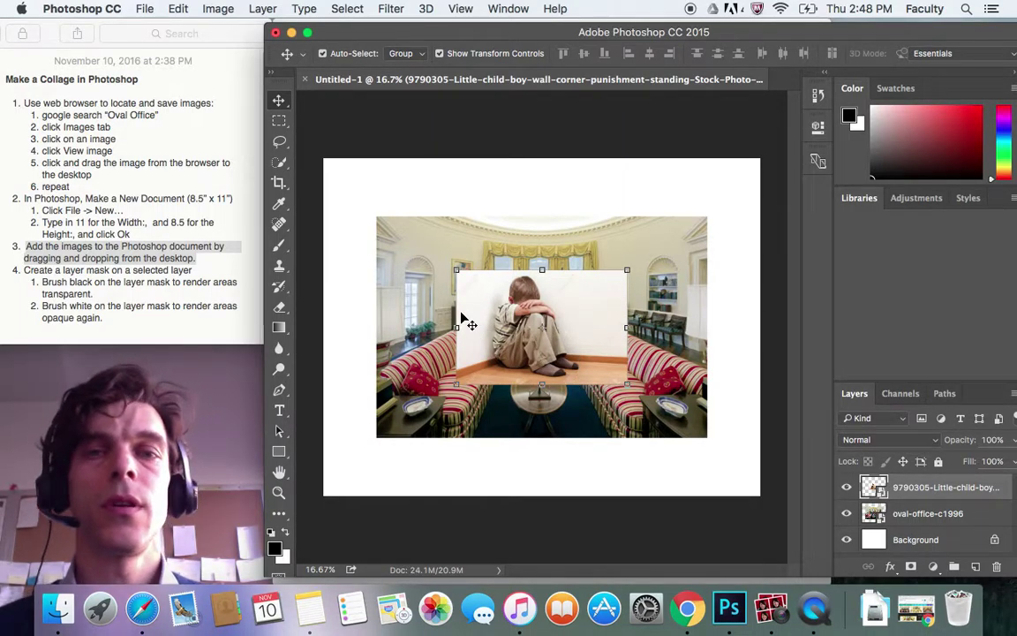
{"action": "left_click_drag", "start_coordinate": [503, 323], "coordinate": [562, 352]}
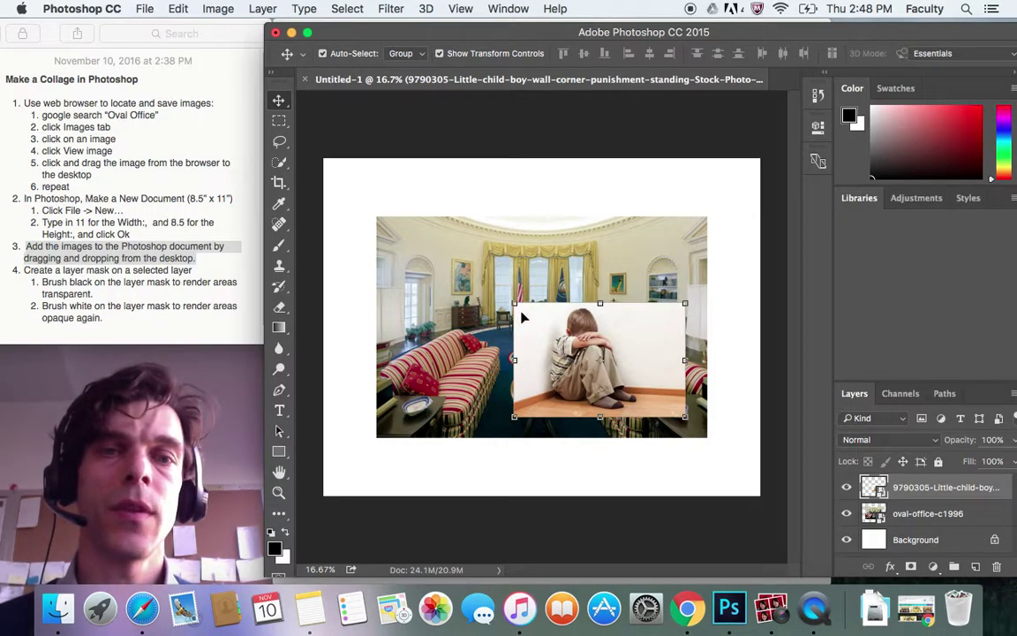
{"action": "left_click_drag", "start_coordinate": [514, 303], "coordinate": [540, 337]}
{"action": "left_click_drag", "start_coordinate": [628, 375], "coordinate": [471, 349]}
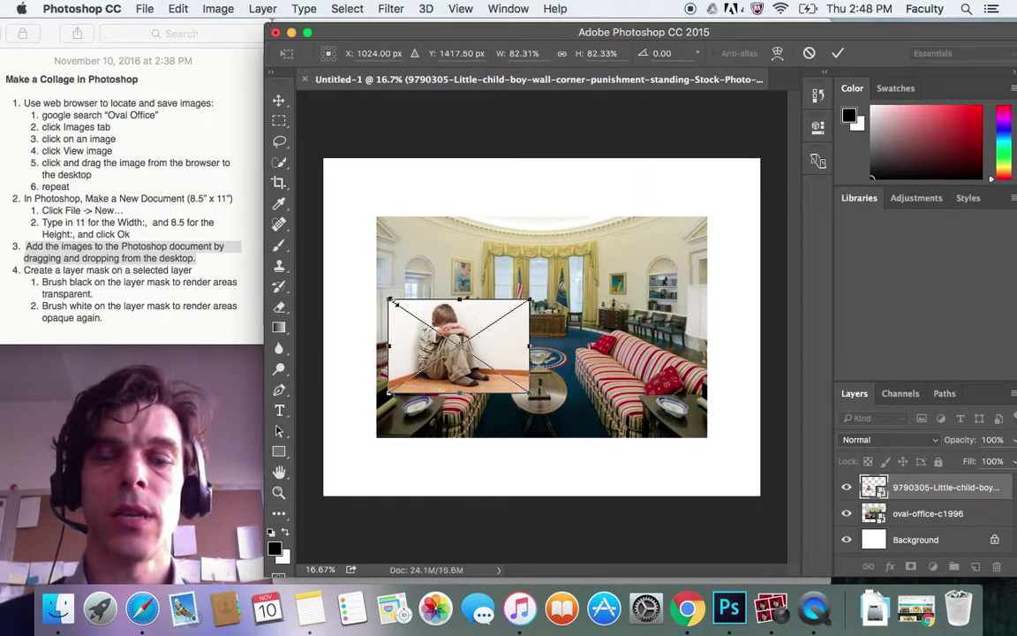
{"action": "left_click_drag", "start_coordinate": [390, 299], "coordinate": [407, 320]}
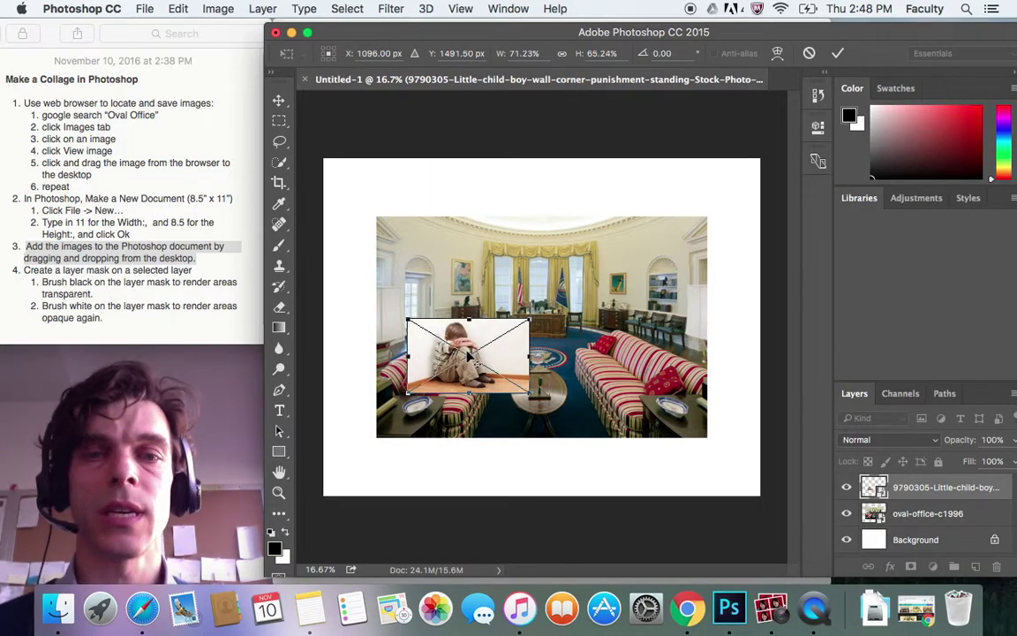
{"action": "left_click_drag", "start_coordinate": [475, 380], "coordinate": [454, 377]}
{"action": "key", "text": "Return"}
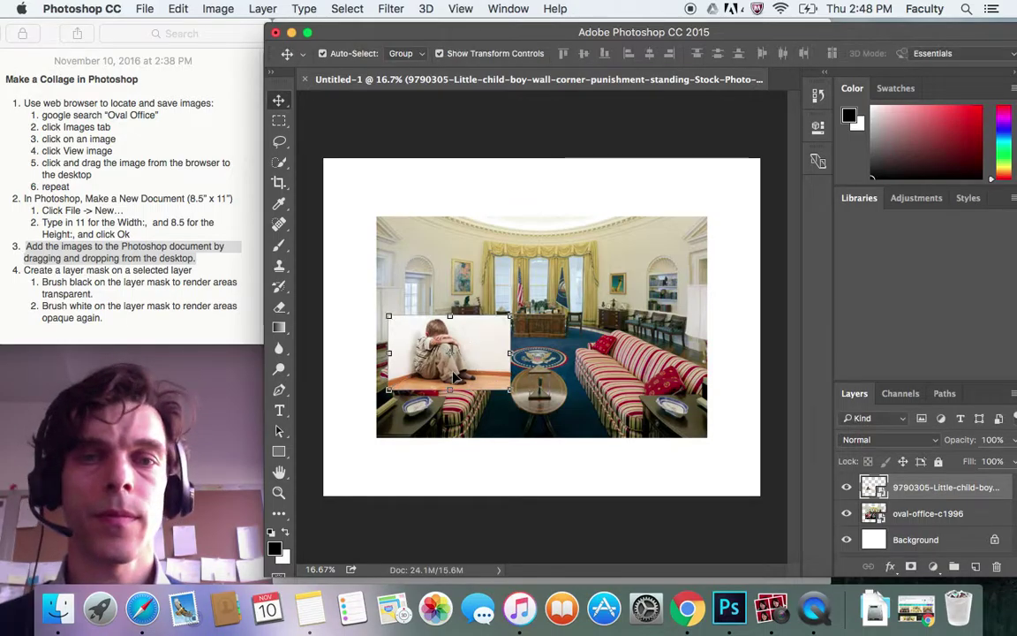
{"action": "left_click", "coordinate": [93, 275]}
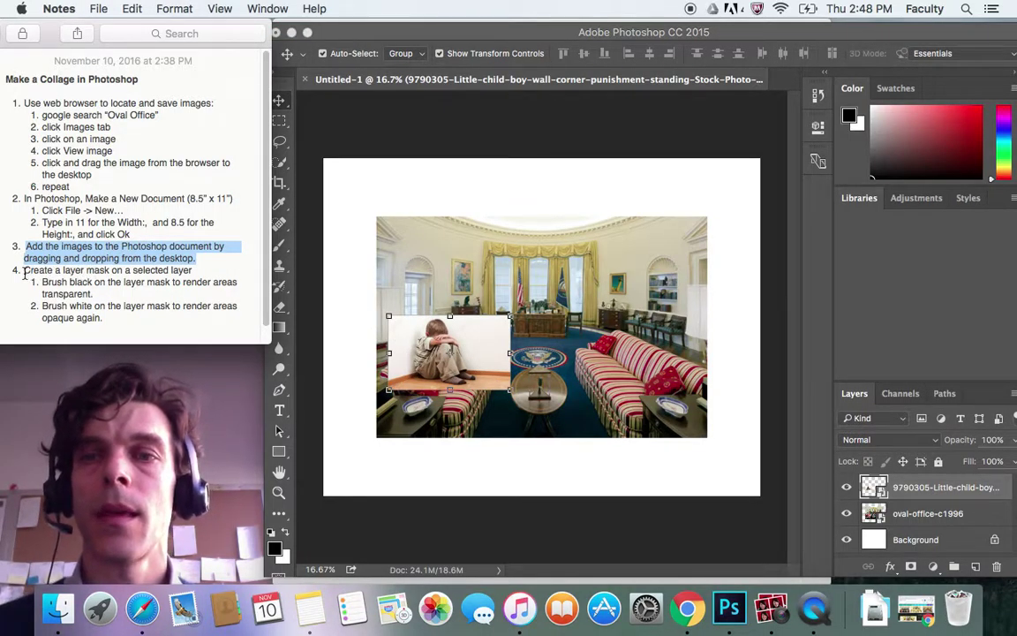
Add a white layer mask to the crying boy's layer.
{"action": "left_click_drag", "start_coordinate": [23, 270], "coordinate": [192, 270]}
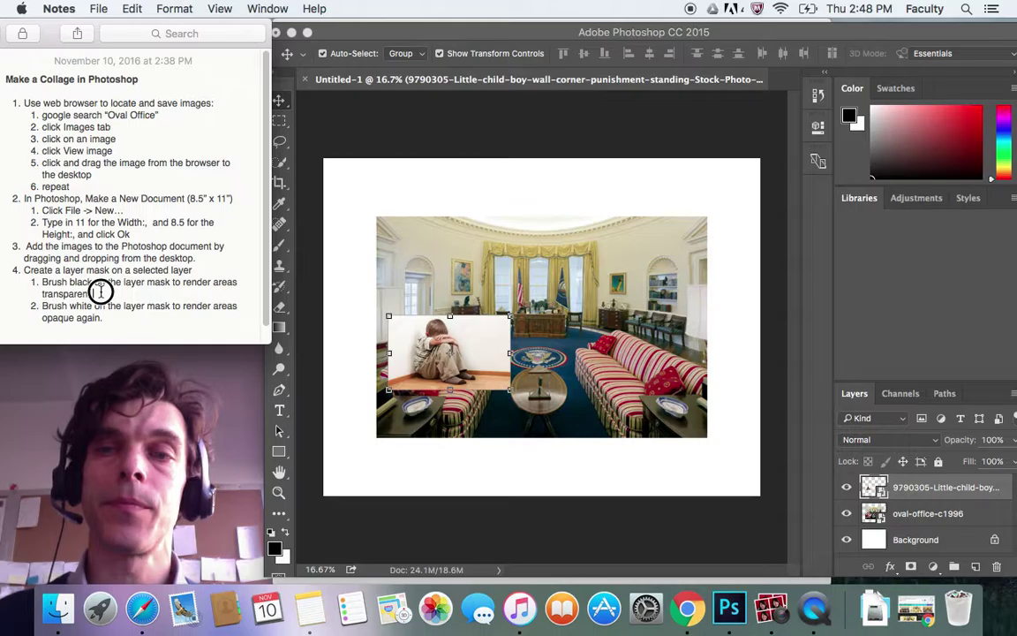
{"action": "mouse_move", "coordinate": [100, 290]}
{"action": "left_mouse_down"}
{"action": "mouse_move", "coordinate": [43, 282]}
{"action": "mouse_move", "coordinate": [126, 273]}
{"action": "left_mouse_up"}
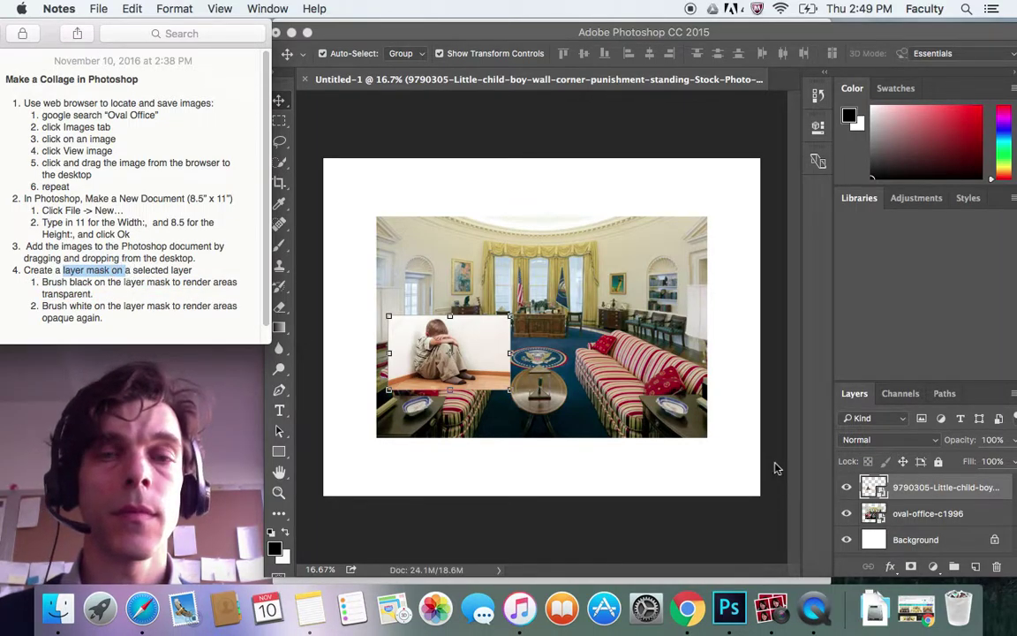
{"action": "left_click", "coordinate": [975, 497]}
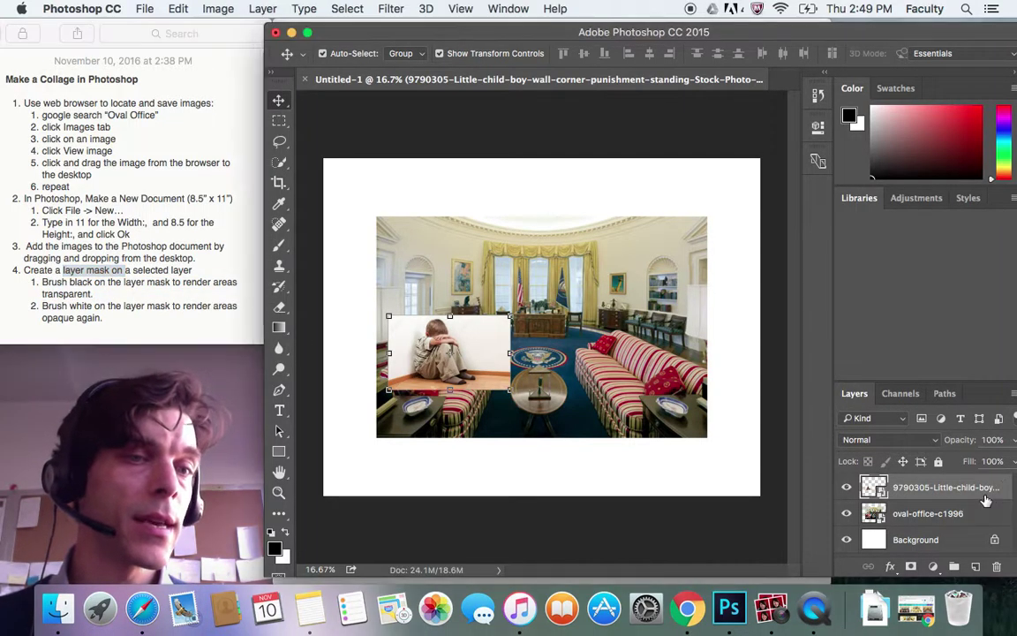
{"action": "left_click", "coordinate": [912, 568]}
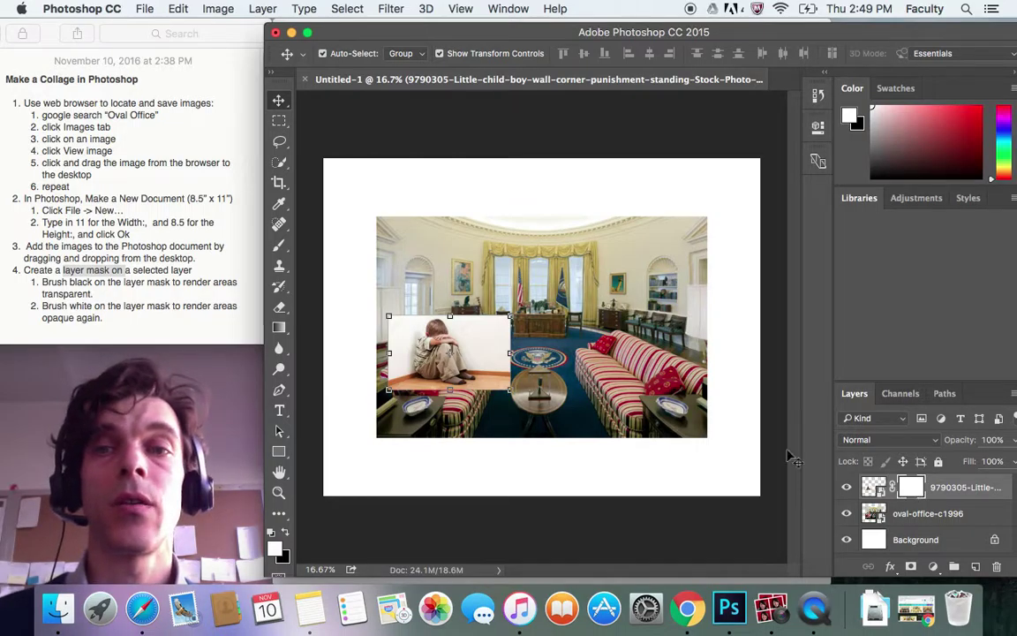
{"action": "left_click", "coordinate": [279, 246]}
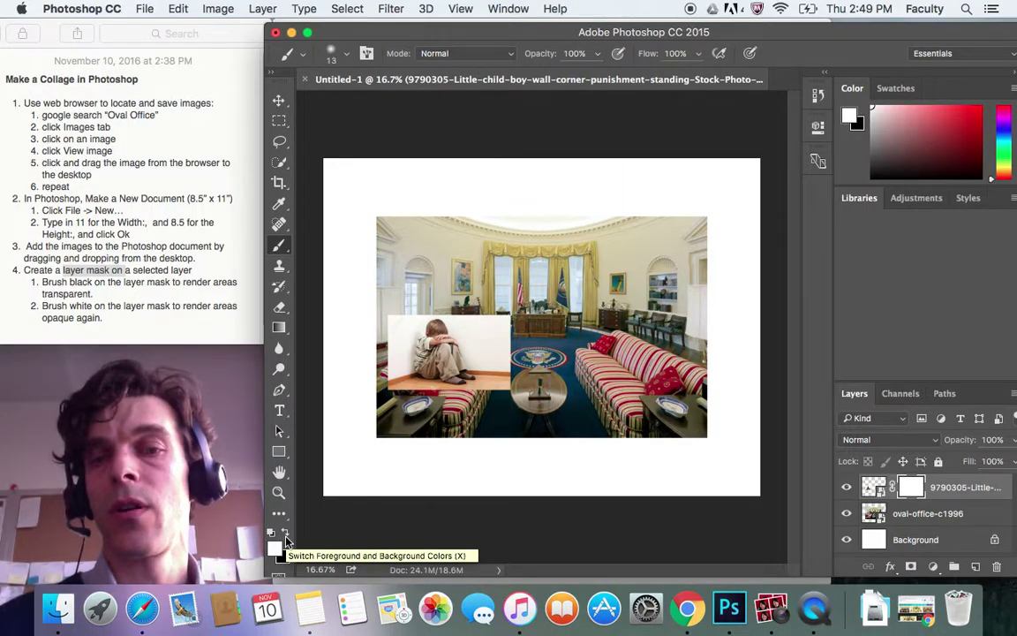
Make black the foreground colour and enlarge the brush to 200.
{"action": "left_click", "coordinate": [285, 538]}
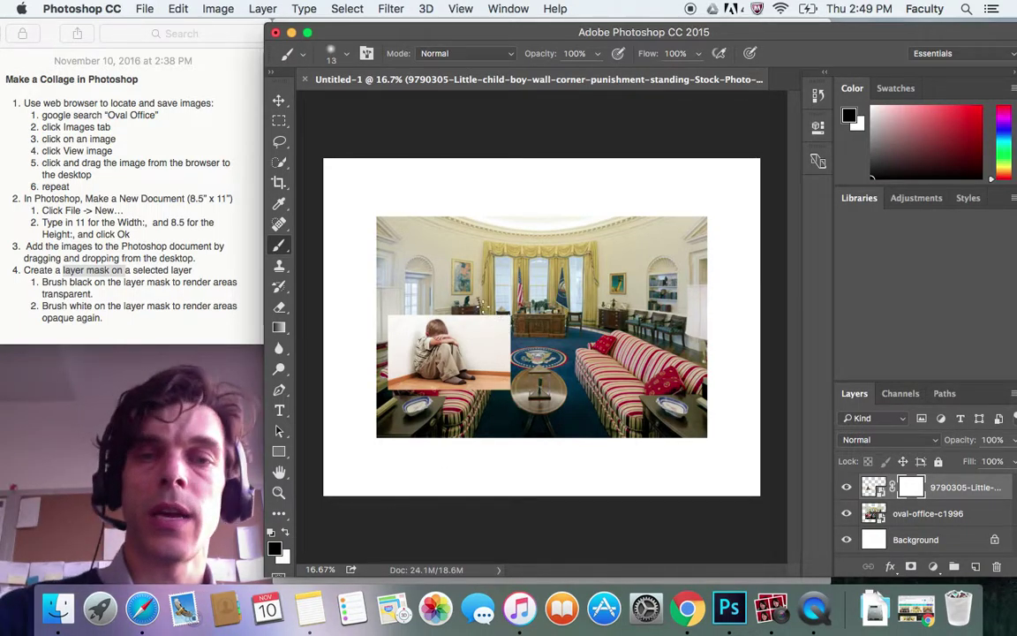
{"action": "key", "text": "bracketright"}
{"action": "key", "text": "bracketright"}
{"action": "key", "text": "bracketright"}
{"action": "key", "text": "bracketright"}
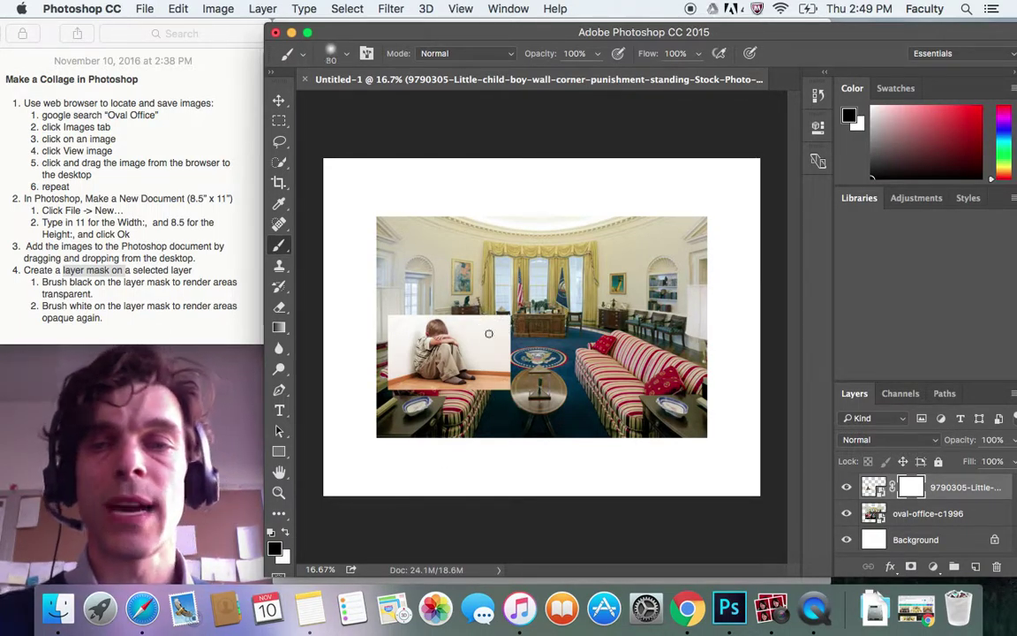
{"action": "key", "text": "bracketright"}
{"action": "key", "text": "bracketright"}
{"action": "key", "text": "bracketright"}
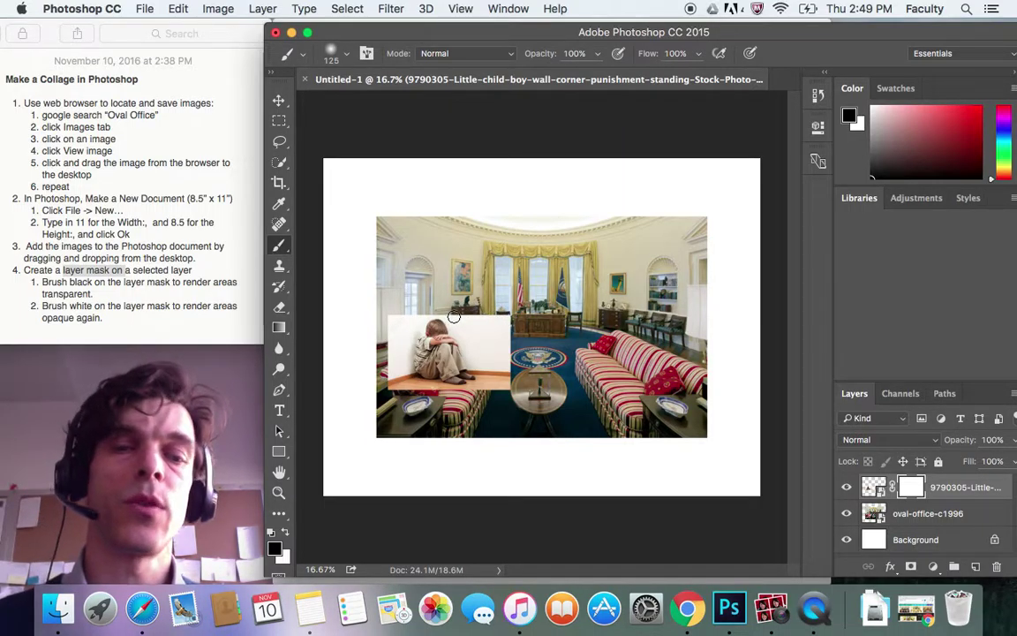
{"action": "key", "text": "bracketright"}
{"action": "key", "text": "bracketright"}
{"action": "key", "text": "bracketright"}
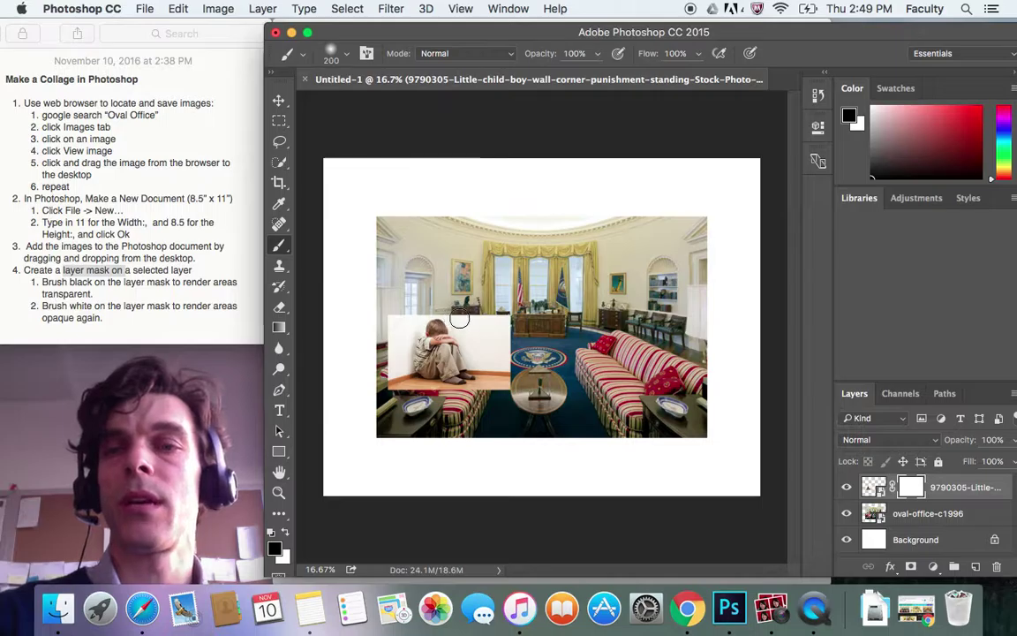
Paint black on the boy's mask to hide the white wall around him.
{"action": "left_click", "coordinate": [39, 265]}
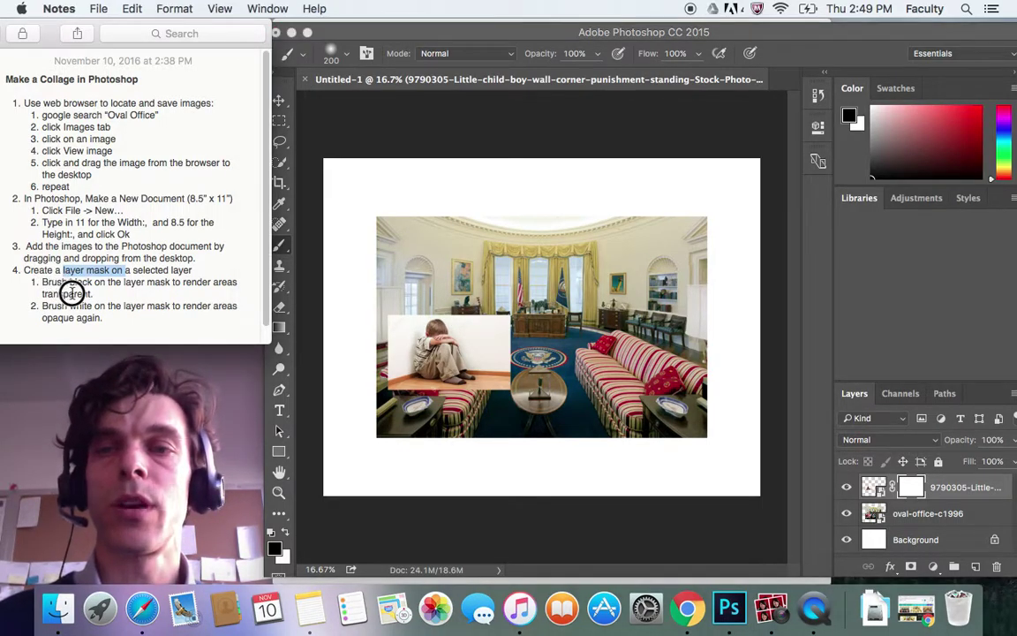
{"action": "left_click_drag", "start_coordinate": [95, 294], "coordinate": [51, 283]}
{"action": "left_click", "coordinate": [476, 352]}
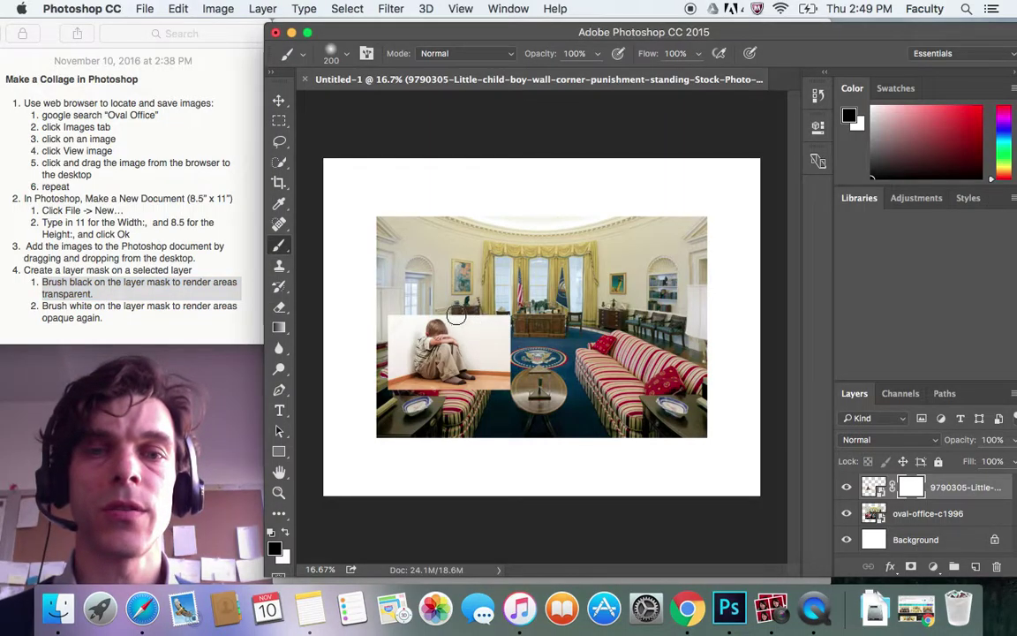
{"action": "mouse_move", "coordinate": [481, 340]}
{"action": "left_mouse_down"}
{"action": "mouse_move", "coordinate": [491, 369]}
{"action": "mouse_move", "coordinate": [489, 338]}
{"action": "mouse_move", "coordinate": [509, 344]}
{"action": "mouse_move", "coordinate": [504, 308]}
{"action": "mouse_move", "coordinate": [467, 357]}
{"action": "mouse_move", "coordinate": [384, 362]}
{"action": "mouse_move", "coordinate": [401, 388]}
{"action": "mouse_move", "coordinate": [388, 326]}
{"action": "mouse_move", "coordinate": [405, 311]}
{"action": "mouse_move", "coordinate": [401, 398]}
{"action": "mouse_move", "coordinate": [390, 342]}
{"action": "mouse_move", "coordinate": [416, 312]}
{"action": "mouse_move", "coordinate": [397, 278]}
{"action": "mouse_move", "coordinate": [462, 327]}
{"action": "mouse_move", "coordinate": [446, 357]}
{"action": "mouse_move", "coordinate": [415, 362]}
{"action": "mouse_move", "coordinate": [421, 390]}
{"action": "mouse_move", "coordinate": [381, 381]}
{"action": "mouse_move", "coordinate": [388, 396]}
{"action": "mouse_move", "coordinate": [448, 412]}
{"action": "mouse_move", "coordinate": [381, 342]}
{"action": "mouse_move", "coordinate": [425, 378]}
{"action": "mouse_move", "coordinate": [335, 347]}
{"action": "mouse_move", "coordinate": [353, 259]}
{"action": "mouse_move", "coordinate": [423, 313]}
{"action": "mouse_move", "coordinate": [460, 310]}
{"action": "mouse_move", "coordinate": [476, 361]}
{"action": "mouse_move", "coordinate": [470, 351]}
{"action": "left_mouse_up"}
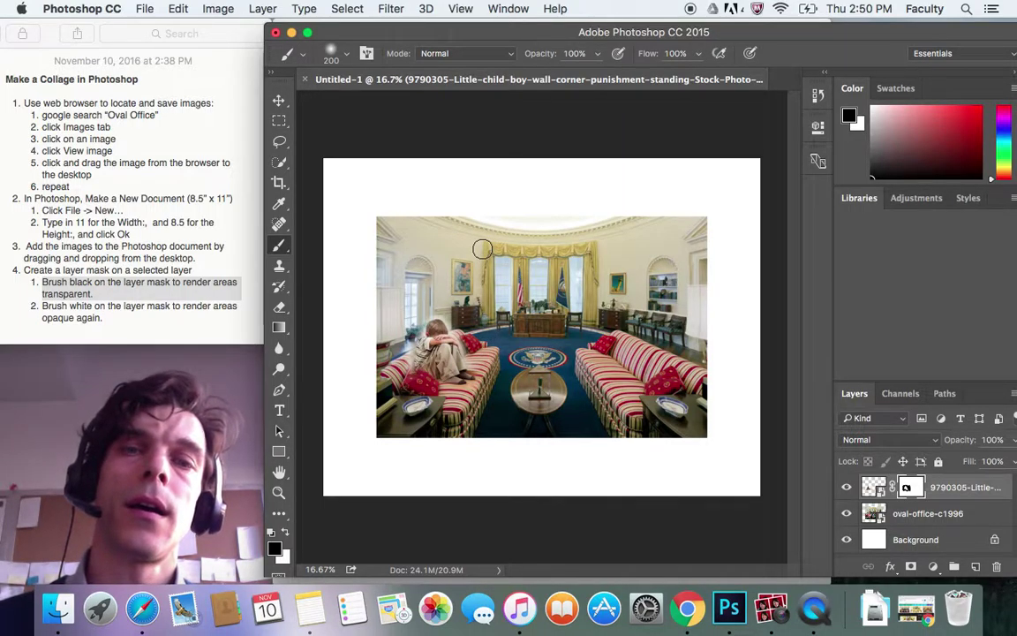
{"action": "mouse_move", "coordinate": [324, 278]}
{"action": "left_mouse_down"}
{"action": "mouse_move", "coordinate": [410, 292]}
{"action": "mouse_move", "coordinate": [441, 316]}
{"action": "left_mouse_up"}
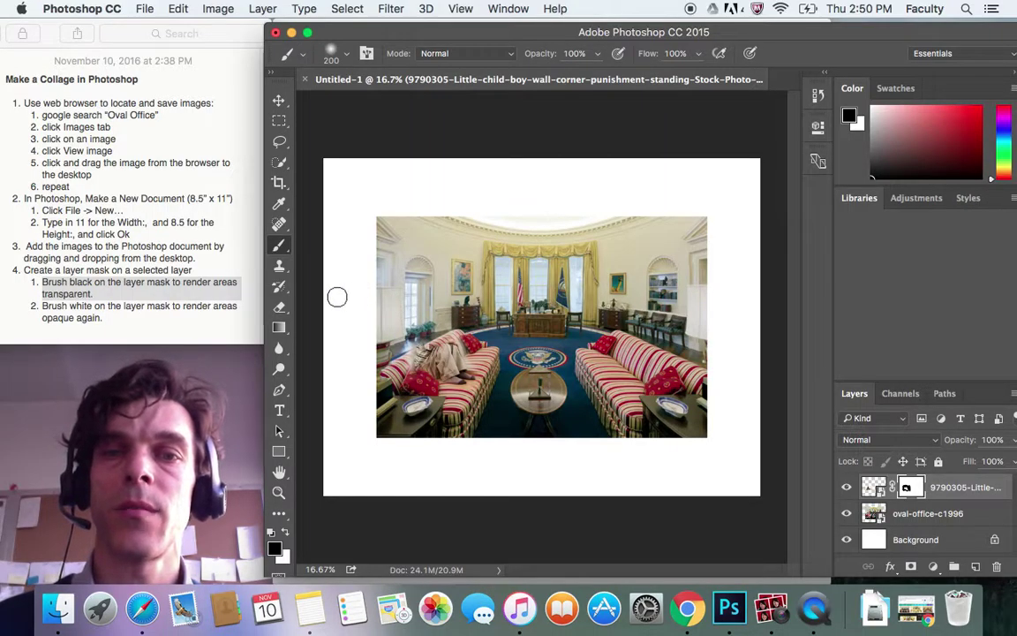
{"action": "left_click", "coordinate": [43, 309]}
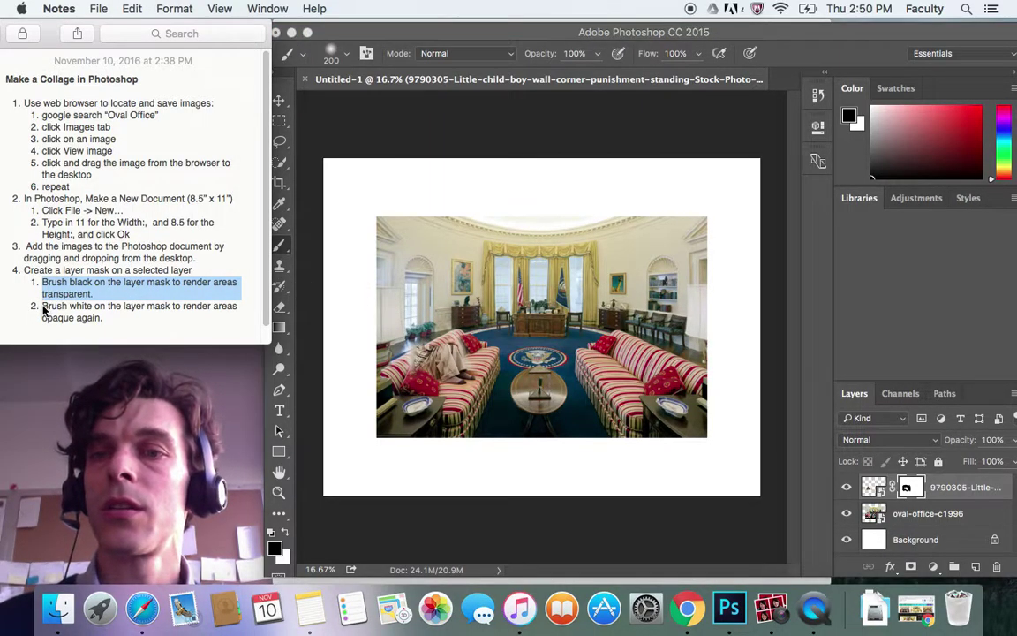
Paint white on the mask to restore the boy's head and hair, then black to remove the halo.
{"action": "mouse_move", "coordinate": [42, 309]}
{"action": "left_mouse_down"}
{"action": "mouse_move", "coordinate": [75, 306]}
{"action": "mouse_move", "coordinate": [102, 321]}
{"action": "left_mouse_up"}
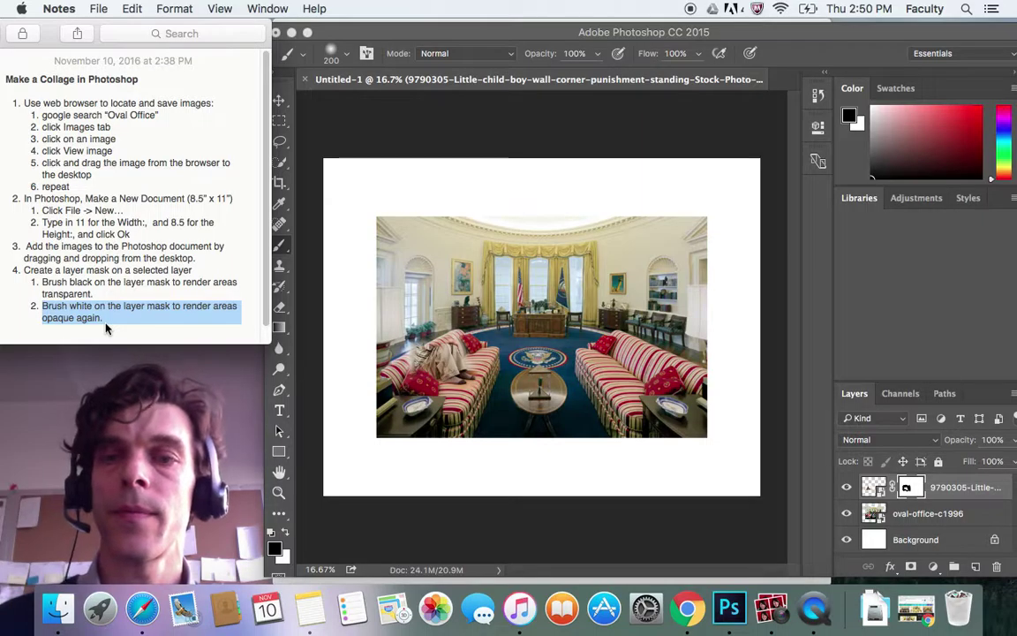
{"action": "left_click", "coordinate": [288, 535]}
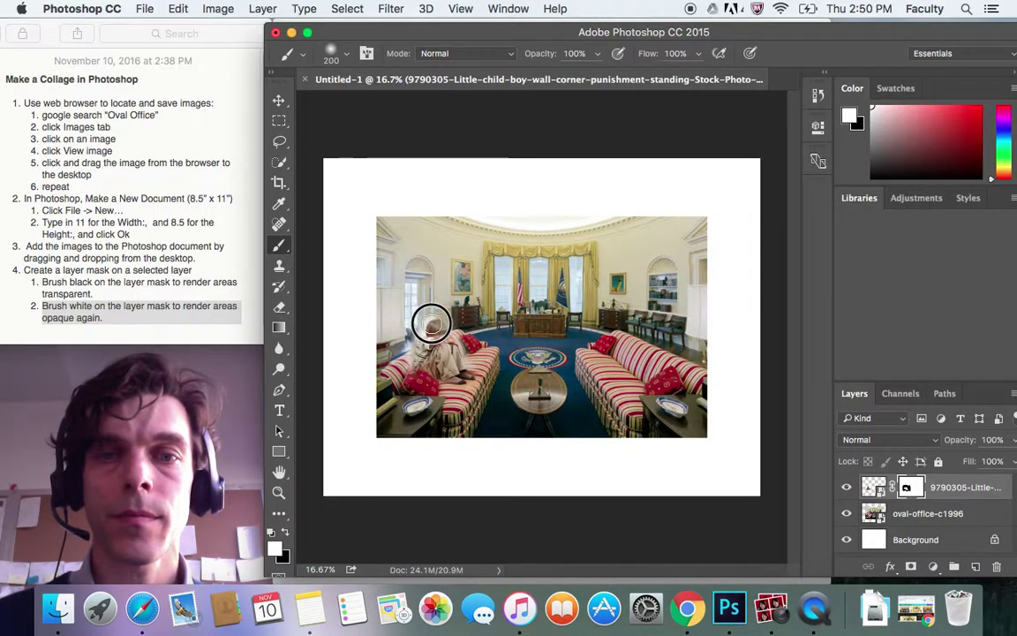
{"action": "left_click_drag", "start_coordinate": [441, 337], "coordinate": [401, 308]}
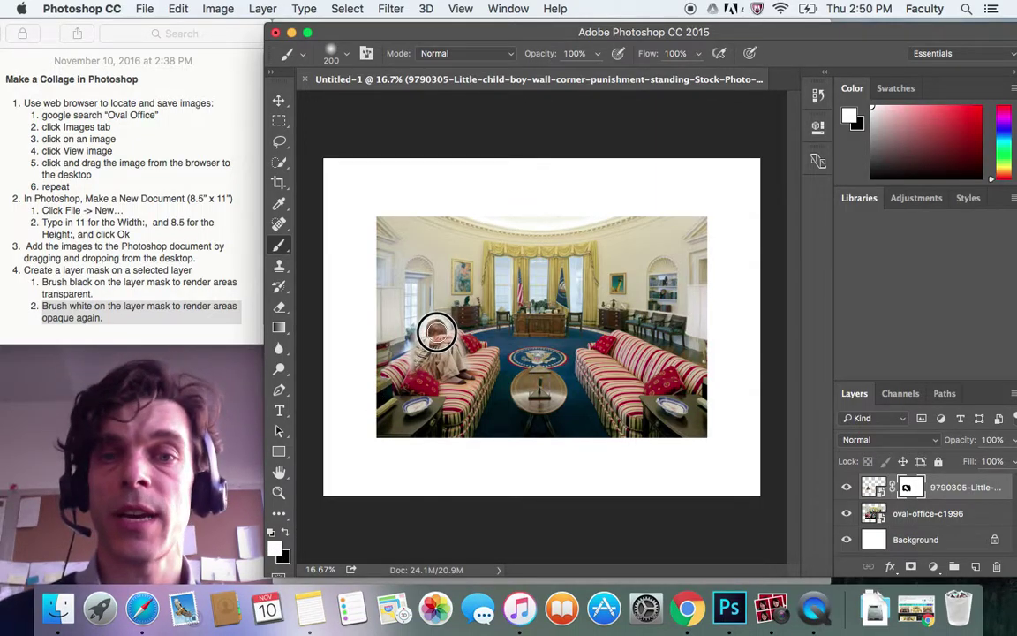
{"action": "key", "text": "x"}
{"action": "mouse_move", "coordinate": [453, 311]}
{"action": "left_mouse_down"}
{"action": "mouse_move", "coordinate": [422, 310]}
{"action": "mouse_move", "coordinate": [412, 335]}
{"action": "left_mouse_up"}
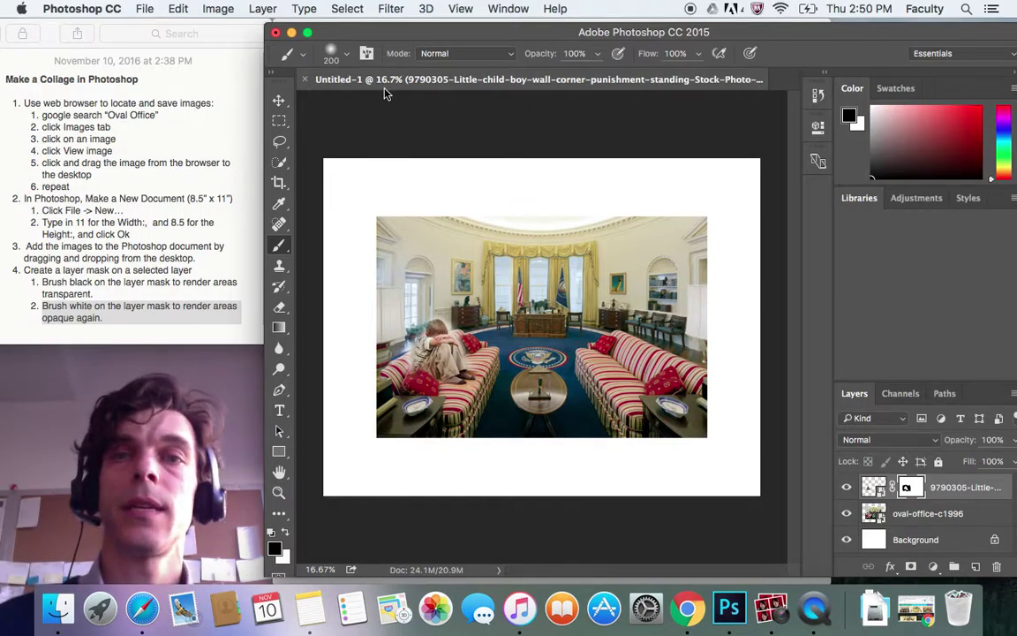
In Save As, name the file collage.psd in Documents, Photoshop format.
{"action": "left_click", "coordinate": [143, 8]}
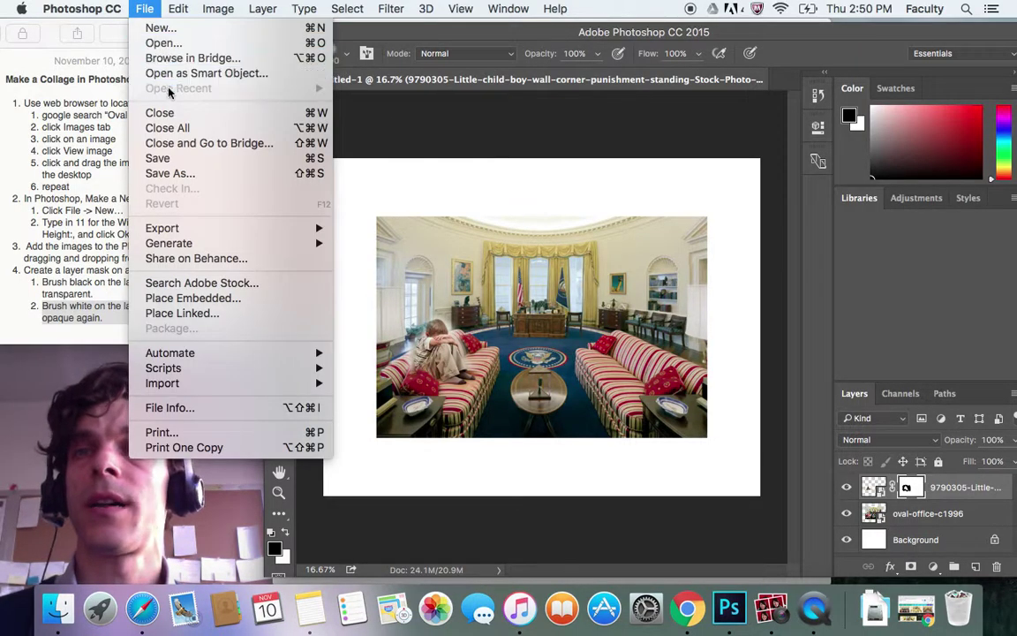
{"action": "key", "text": "Escape"}
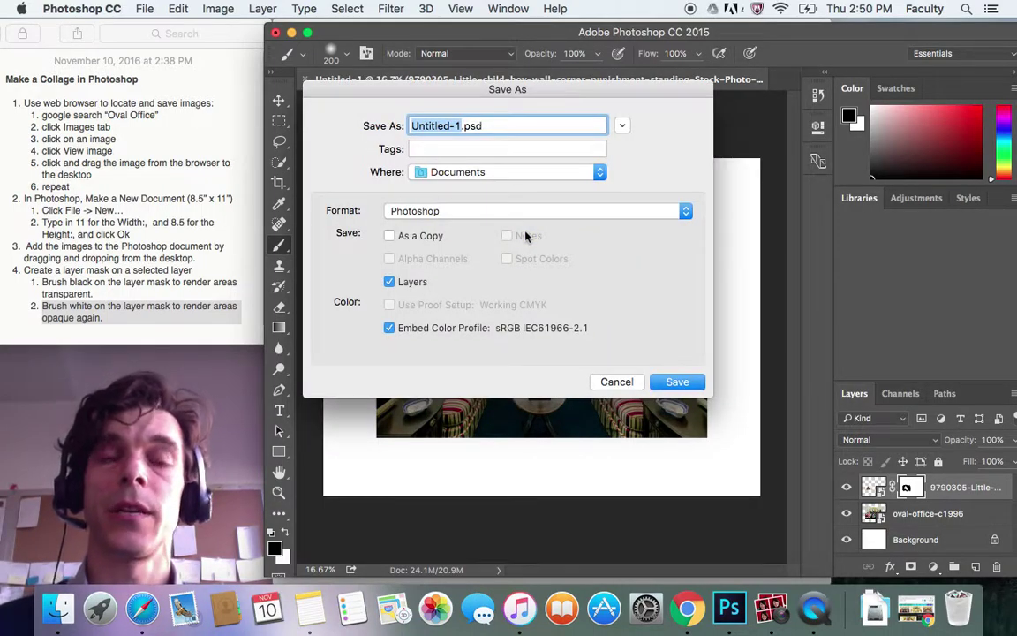
{"action": "type", "text": "caola"}
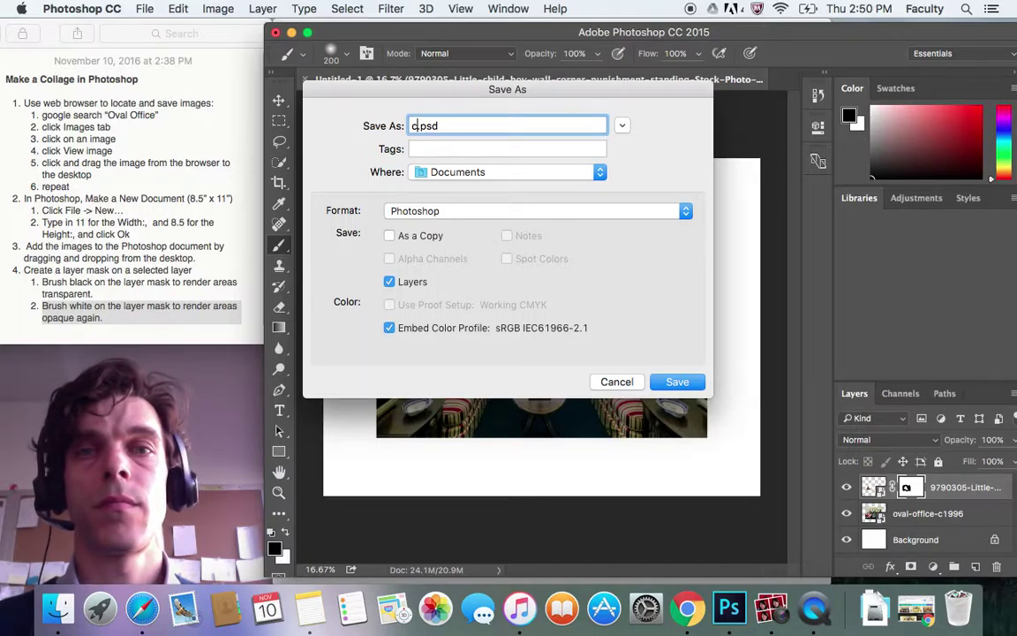
{"action": "type", "text": "ollage"}
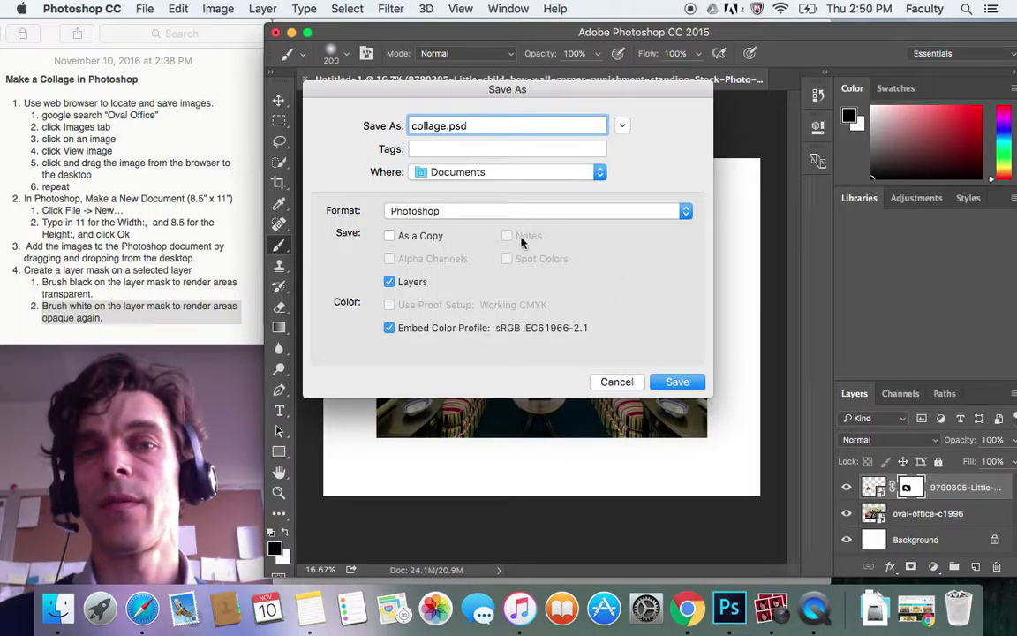
{"action": "left_click", "coordinate": [622, 127]}
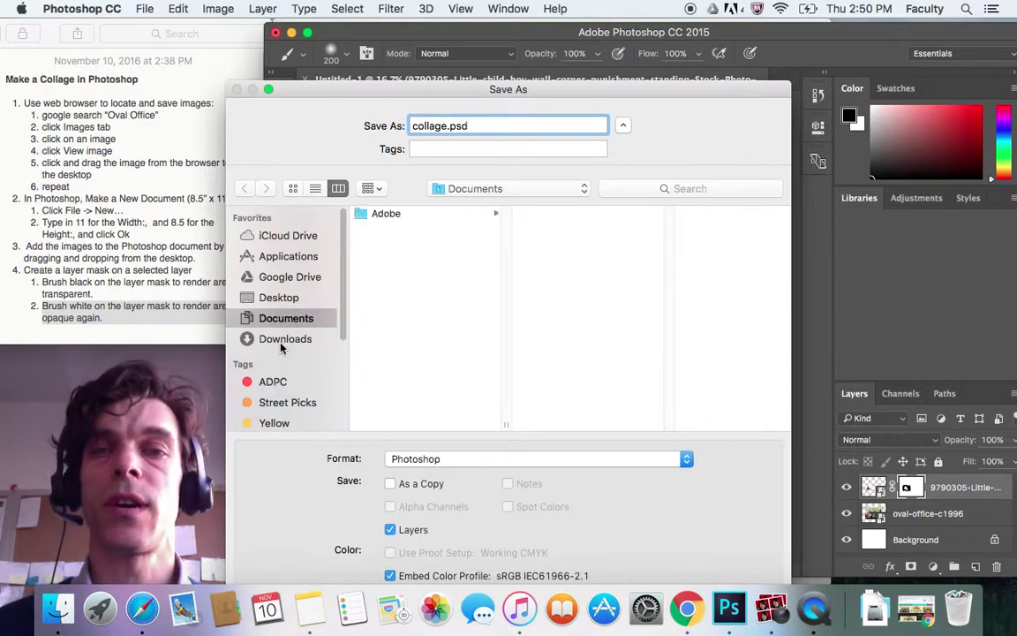
{"action": "scroll", "coordinate": [344, 346], "scroll_direction": "down", "scroll_amount": 3}
{"action": "left_click_drag", "start_coordinate": [344, 346], "coordinate": [343, 250]}
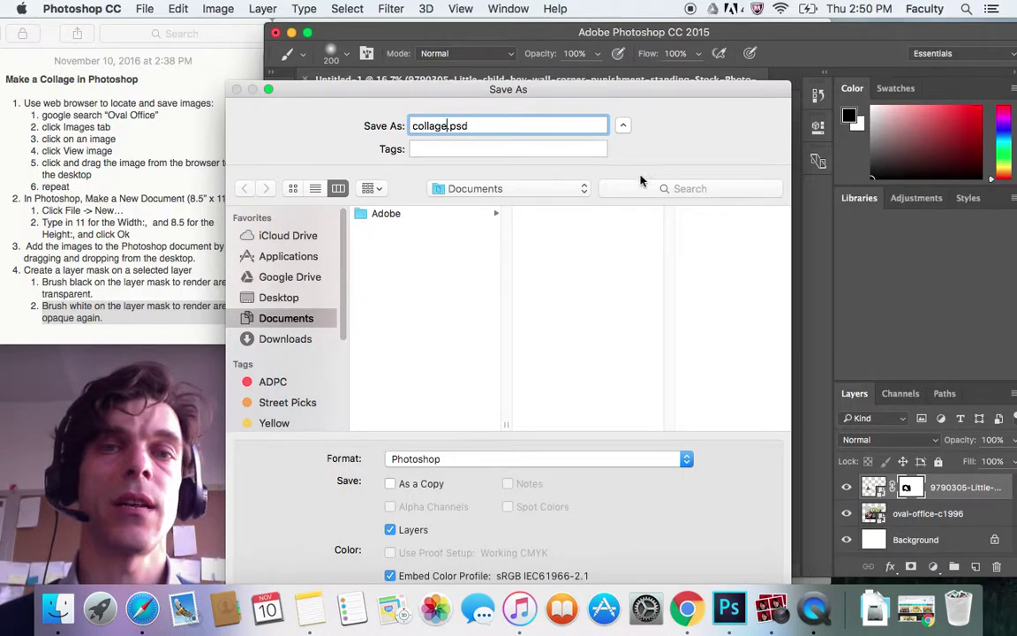
{"action": "left_click_drag", "start_coordinate": [584, 84], "coordinate": [652, 13]}
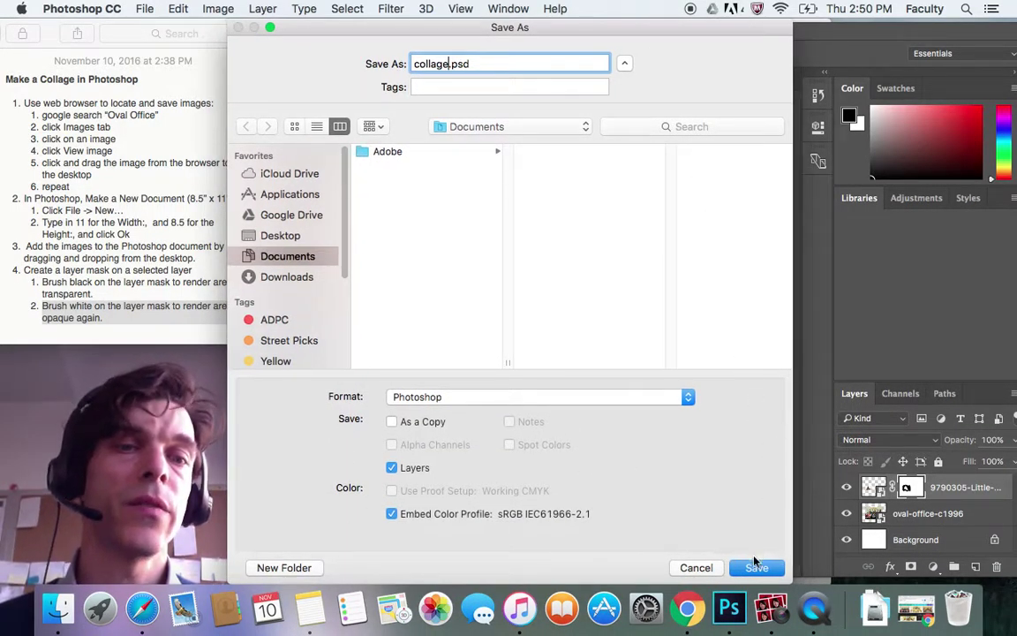
{"action": "left_click", "coordinate": [173, 276]}
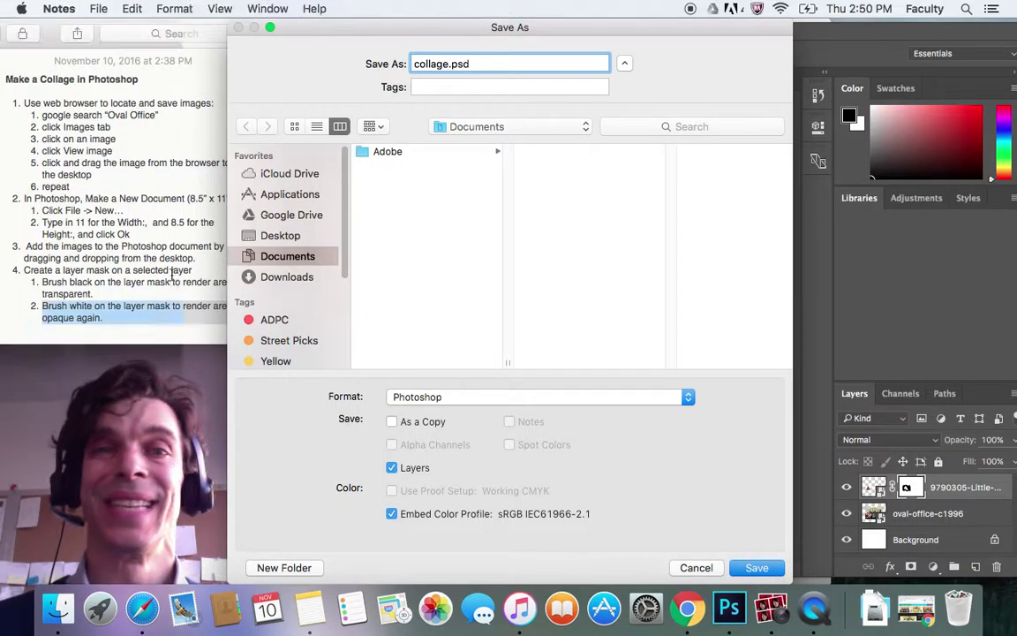